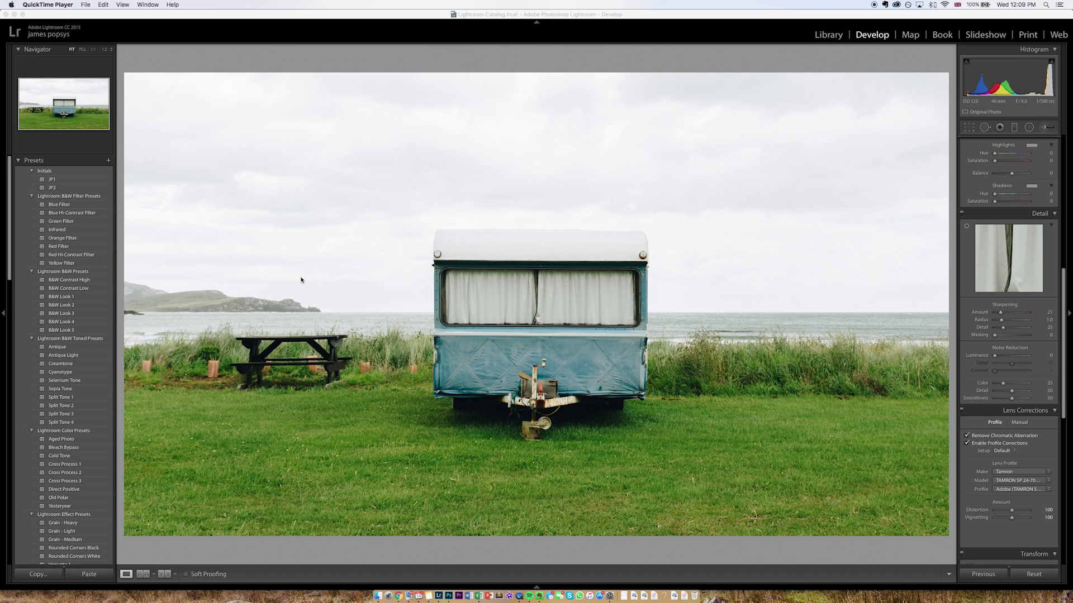
- Scroll through the Basic, Tone Curve and HSL panels to review the caravan photo's settings
scroll(1005, 414, "up", 10)
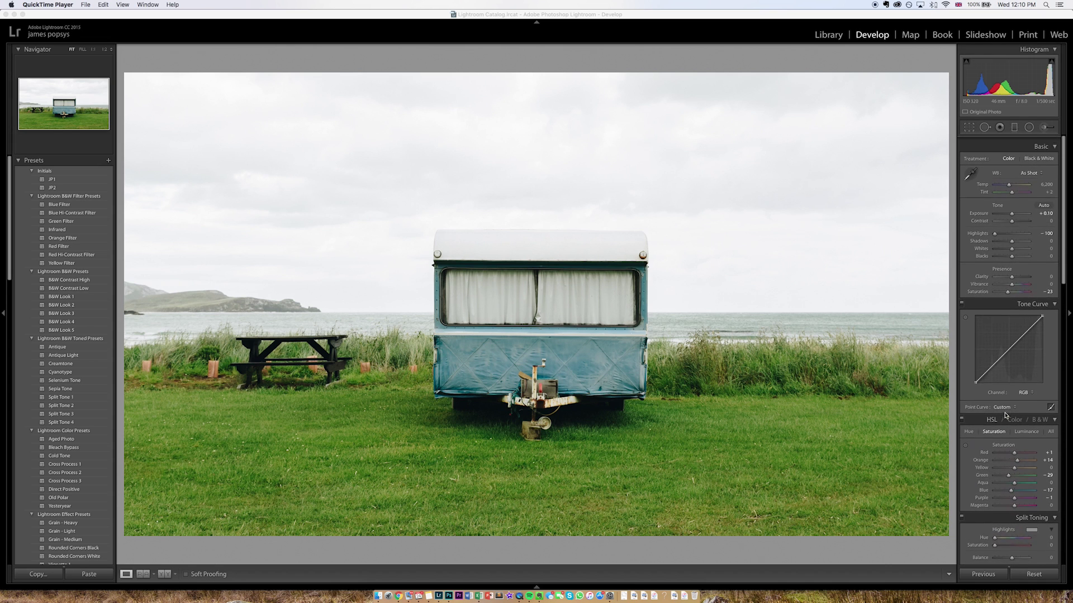
scroll(1017, 369, "down", 3)
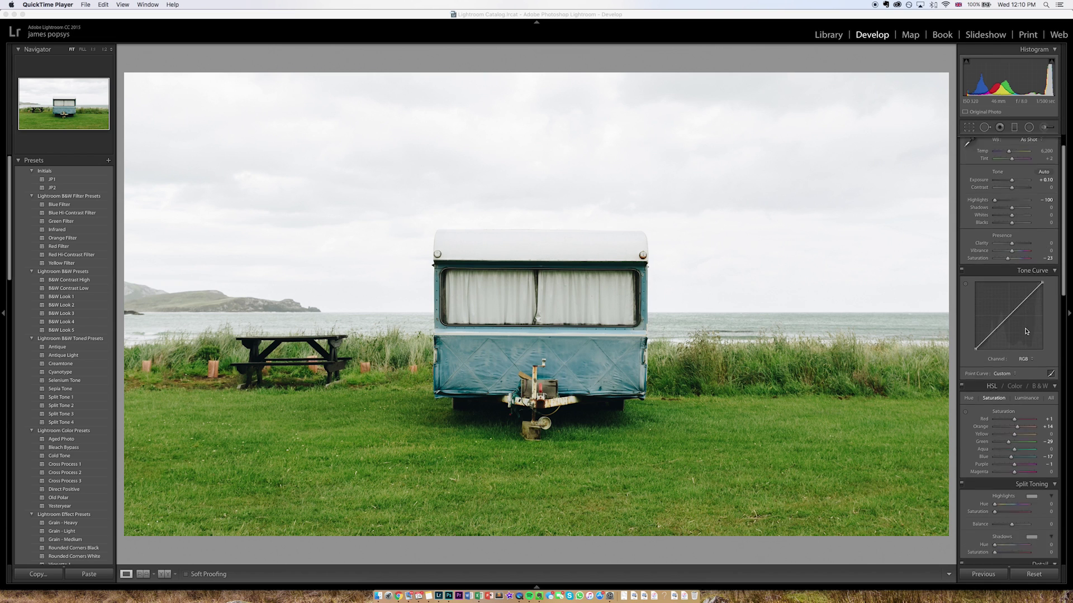
scroll(1025, 332, "down", 5)
scroll(1011, 302, "up", 8)
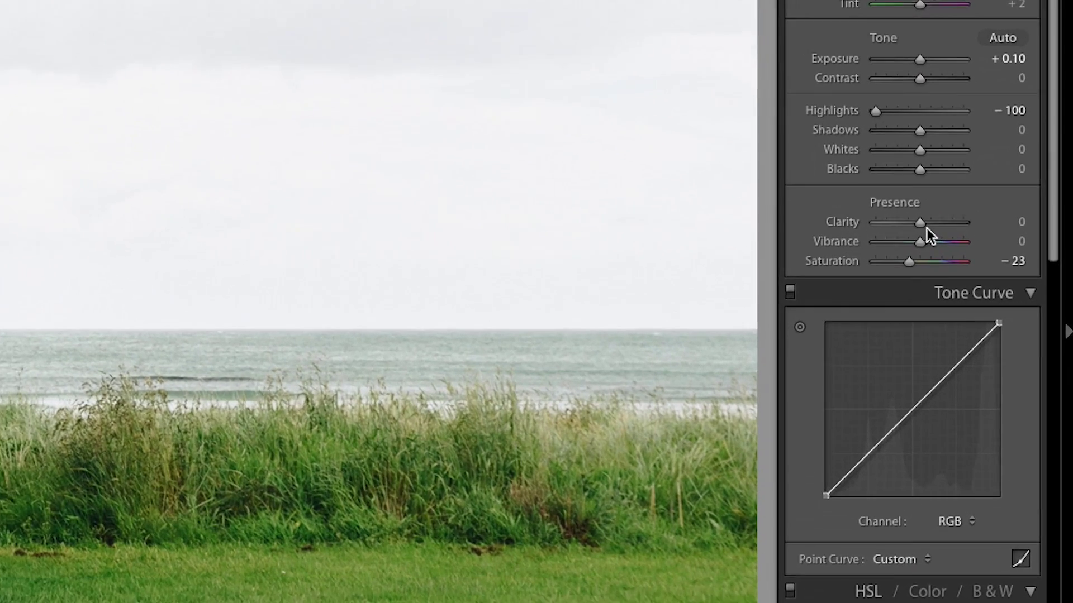
scroll(924, 227, "down", 15)
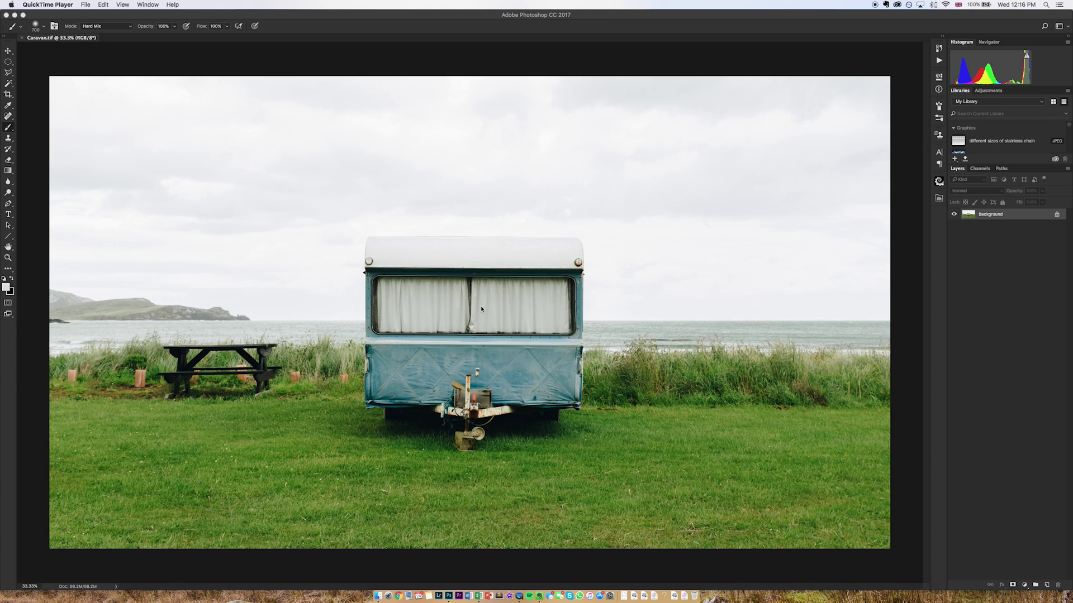
- Convert the Background into Layer 0 and duplicate it as Layer 0 copy
left_click(481, 308)
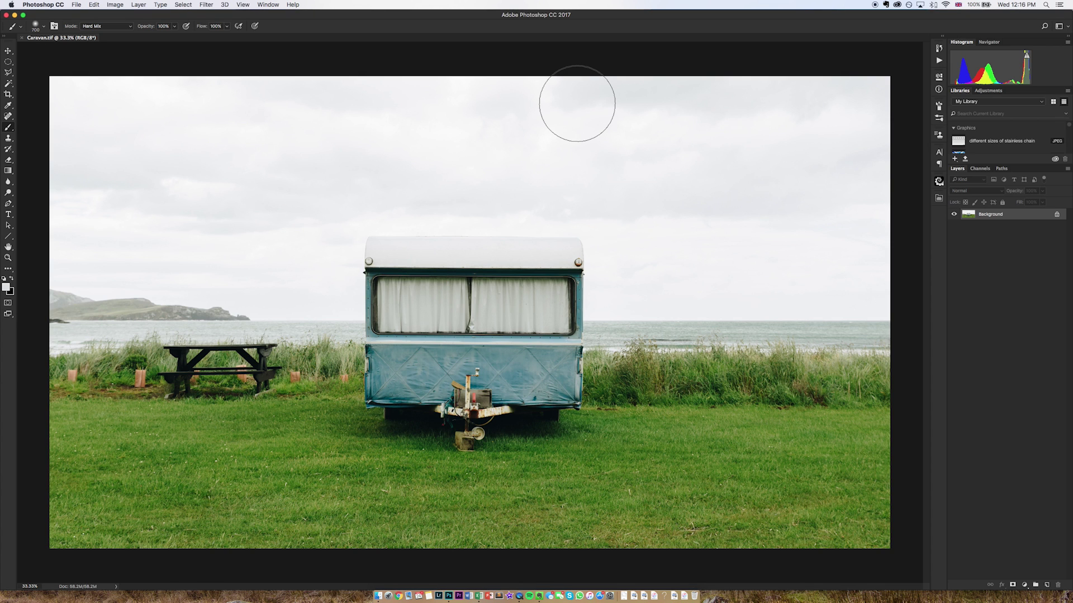
double_click(958, 216)
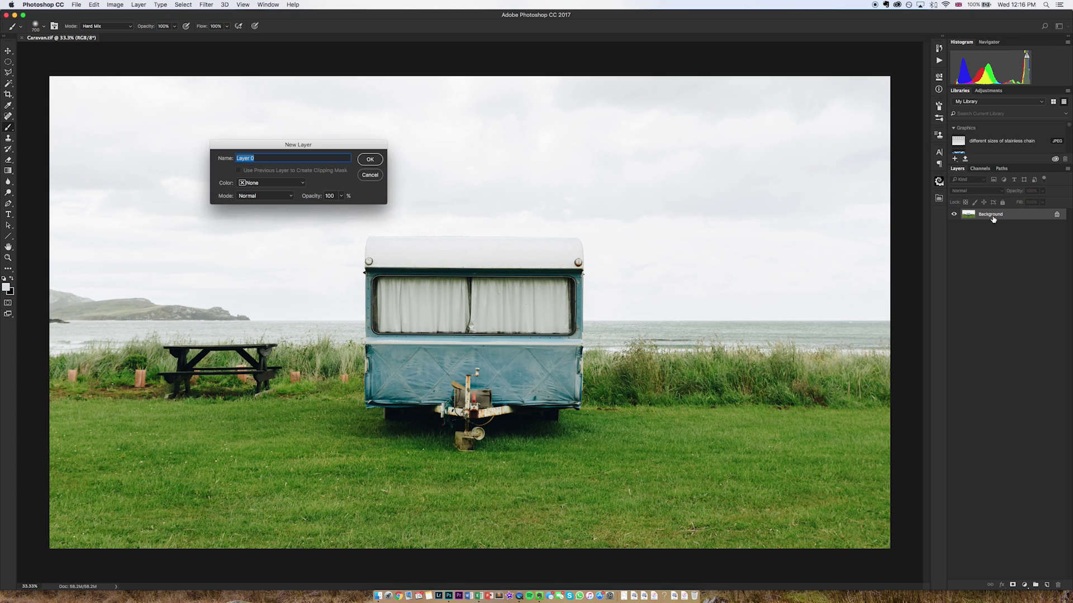
left_click(373, 161)
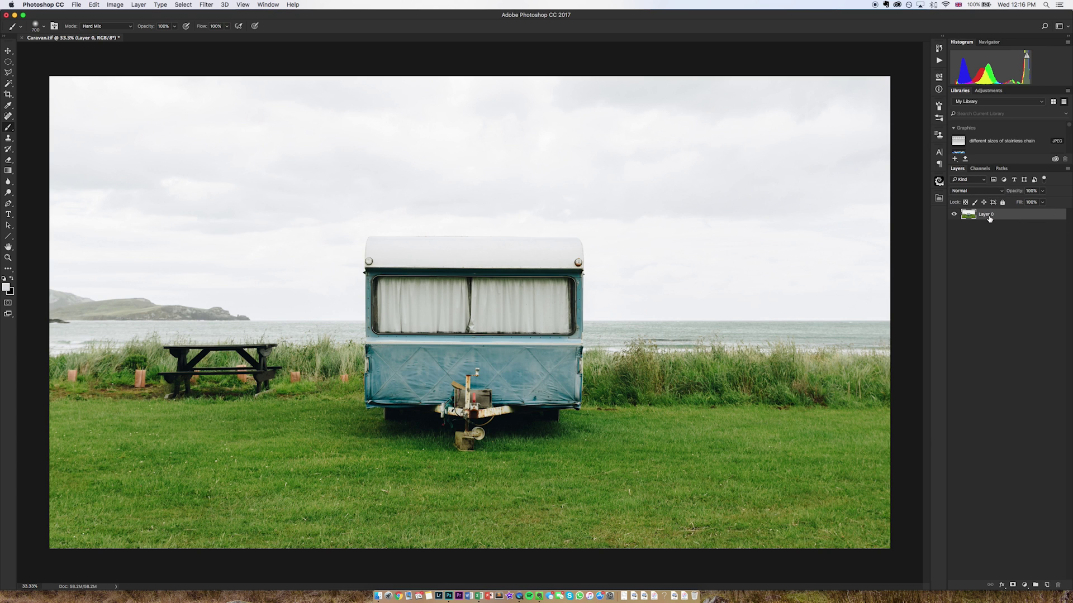
key("super+j")
- Set up a High Pass filter on Layer 0 copy with a 4.0-pixel radius
left_click(200, 4)
mouse_move(208, 177)
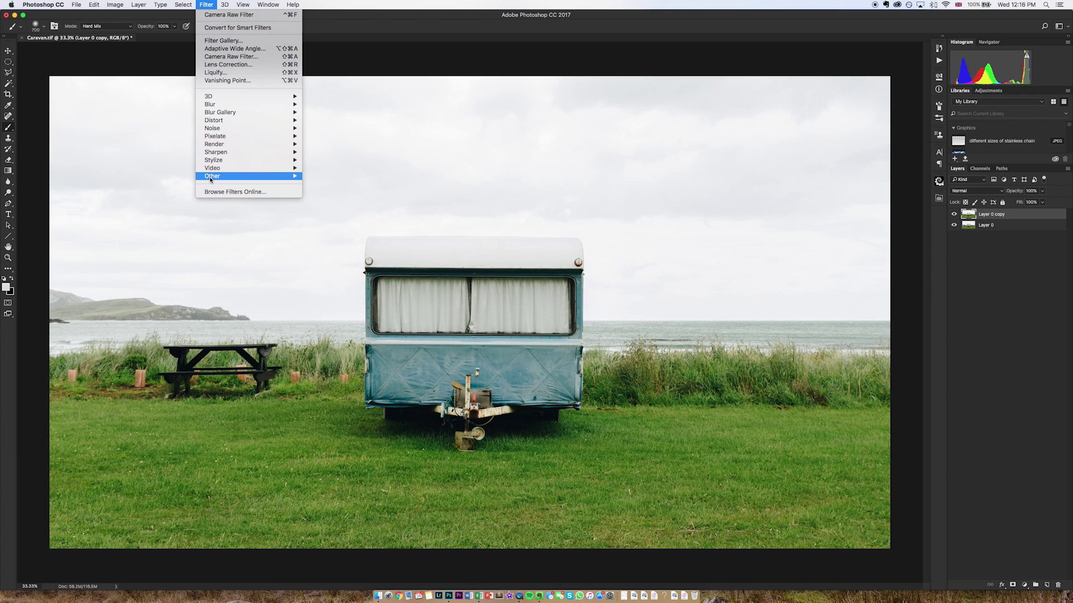
left_click(325, 184)
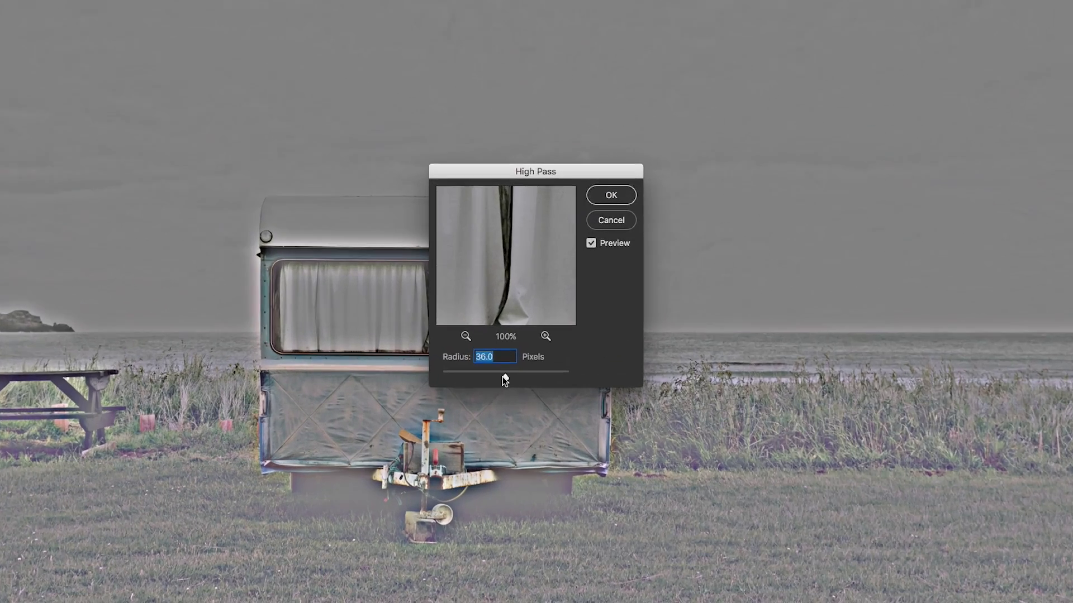
left_click_drag(515, 349, 495, 348)
left_click_drag(397, 460, 400, 462)
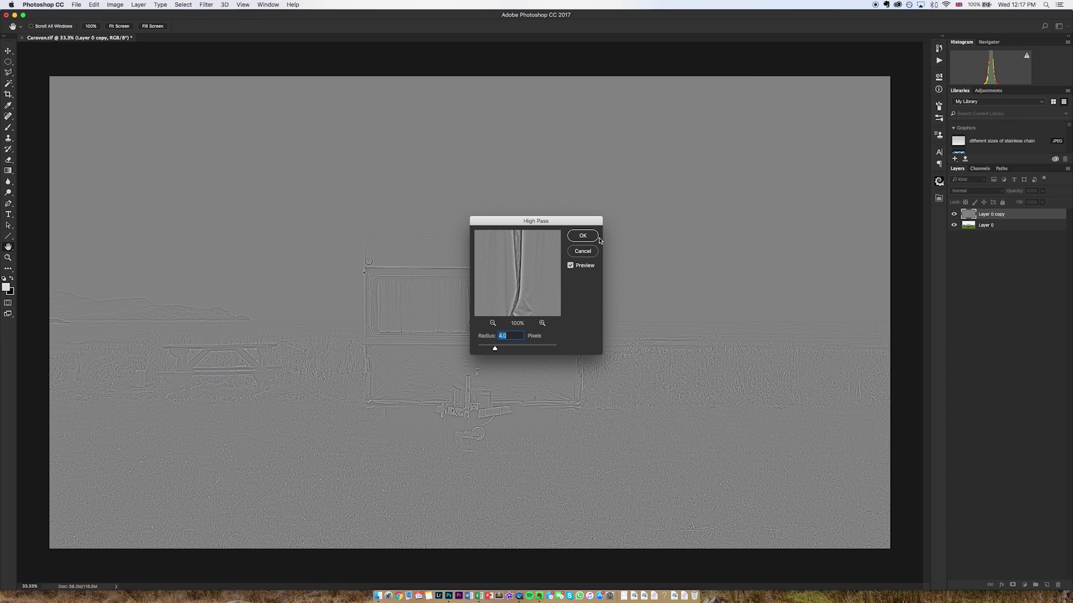
- Apply the 4.0-pixel High Pass filter and zoom to 66.7% to inspect the detail
left_click(694, 78)
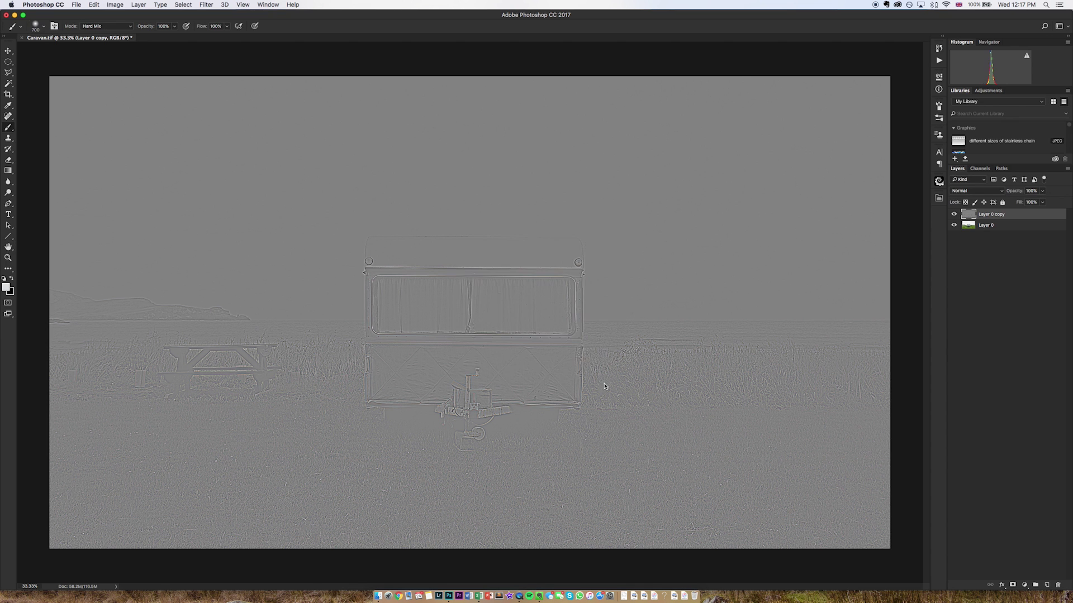
key("super+equal")
scroll(435, 302, "down", 3)
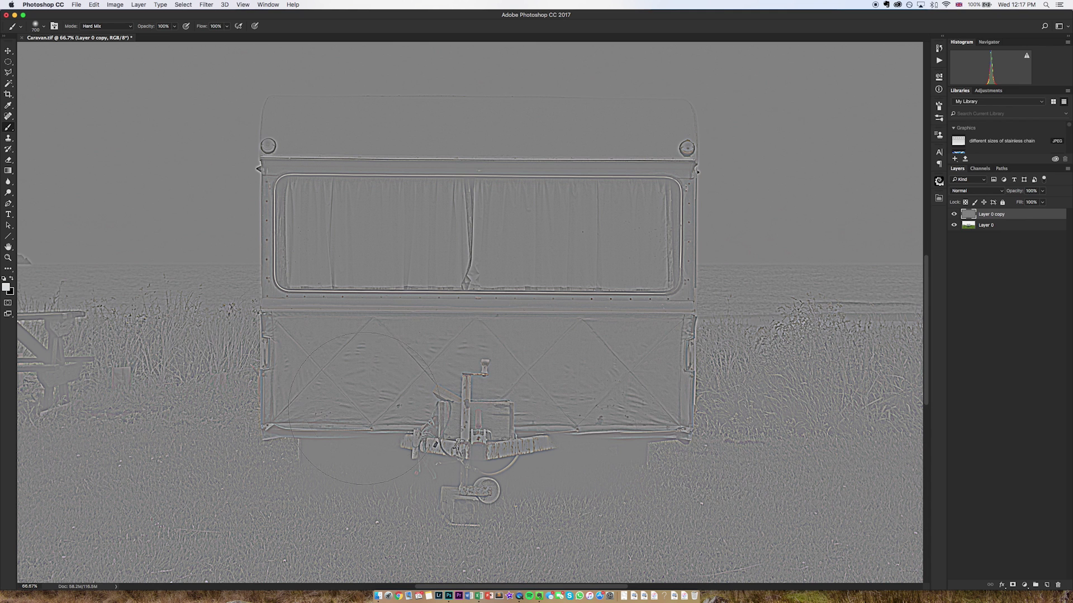
scroll(473, 419, "down", 3)
scroll(473, 419, "left", 2)
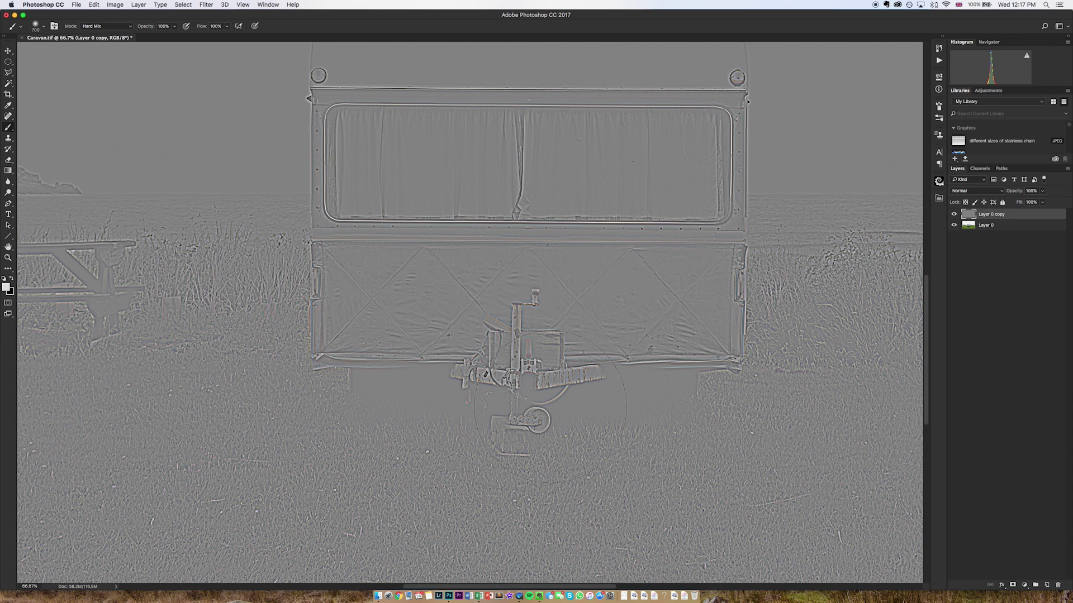
- Desaturate the high-pass layer and zoom back out to the whole image
left_click(115, 5)
mouse_move(127, 28)
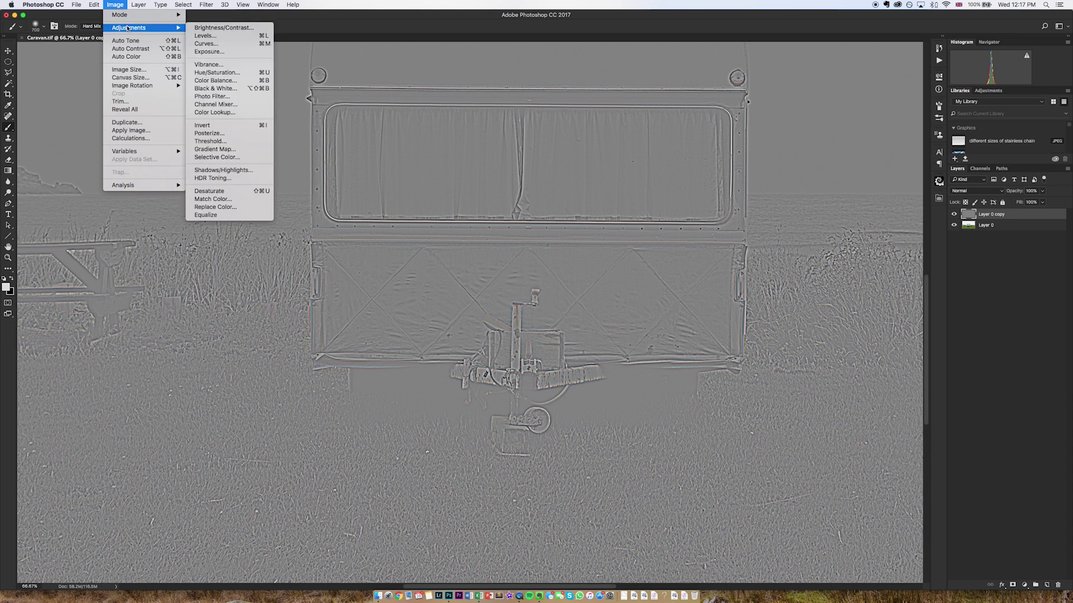
left_click(234, 192)
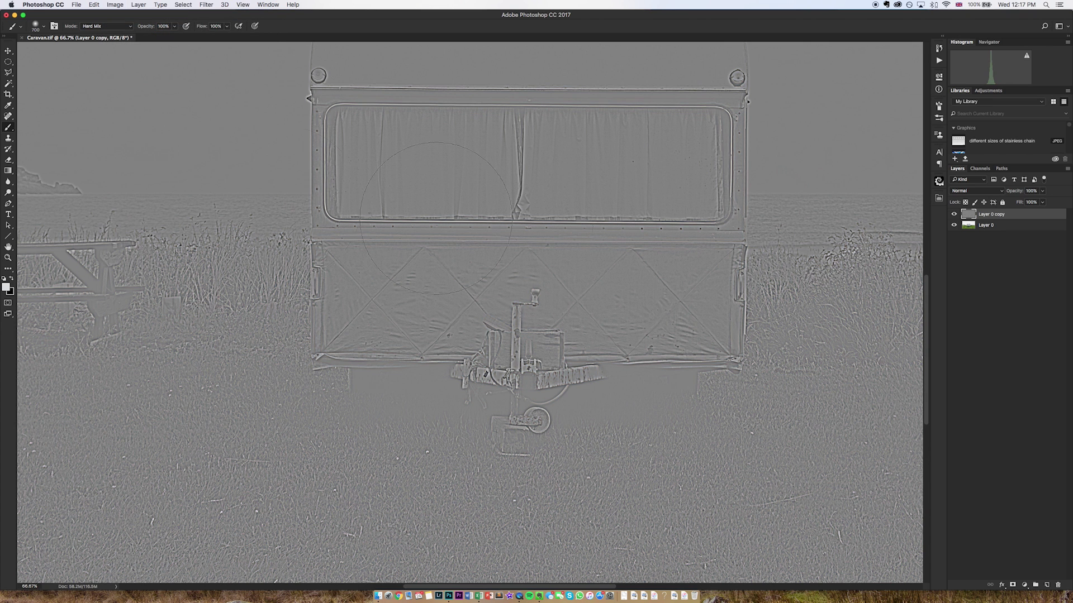
key("super+minus")
key("super+minus")
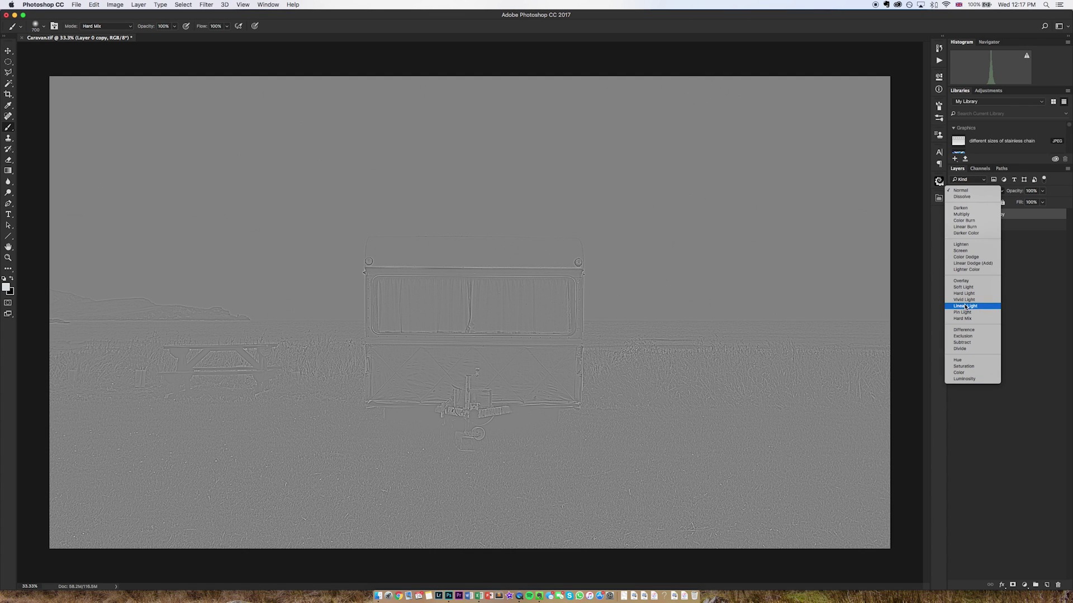
- Compare Linear Light and Overlay blend modes on the copy, toggling its visibility before and after
left_click(965, 306)
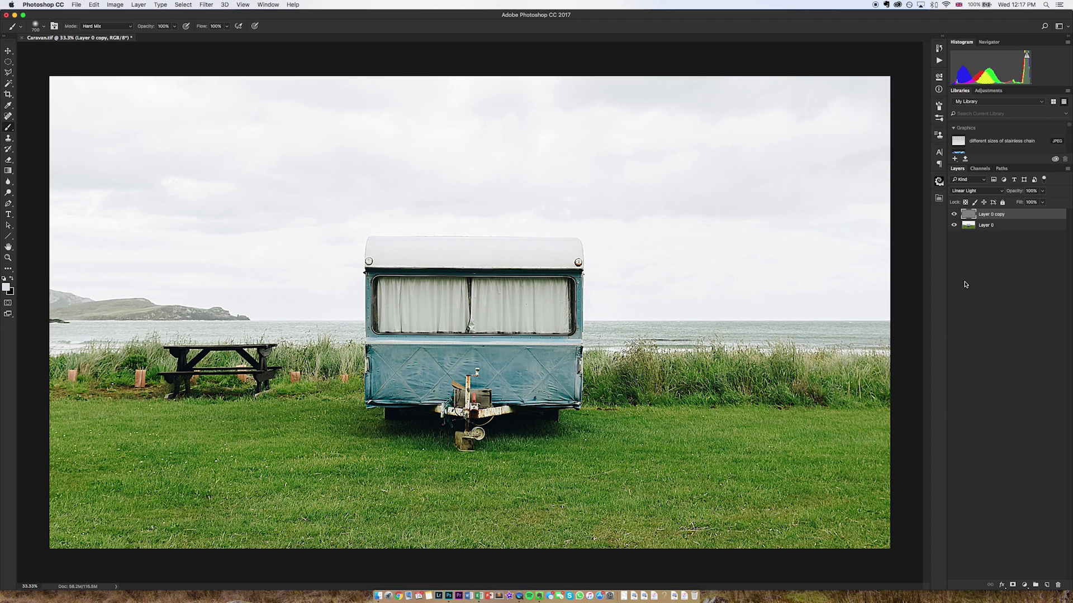
left_click(954, 214)
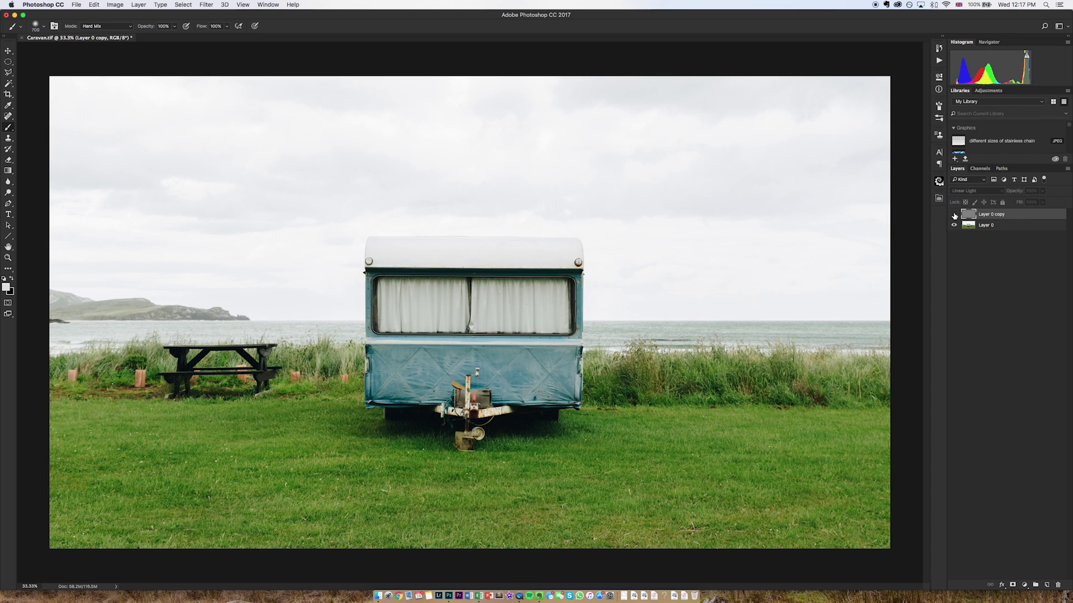
left_click(954, 214)
left_click(963, 191)
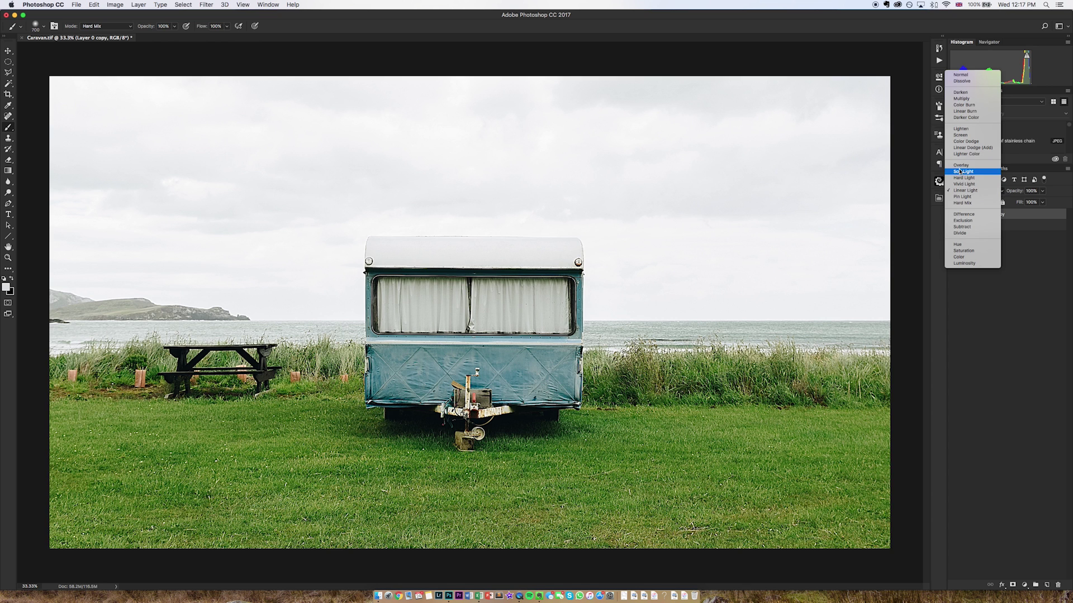
left_click(961, 166)
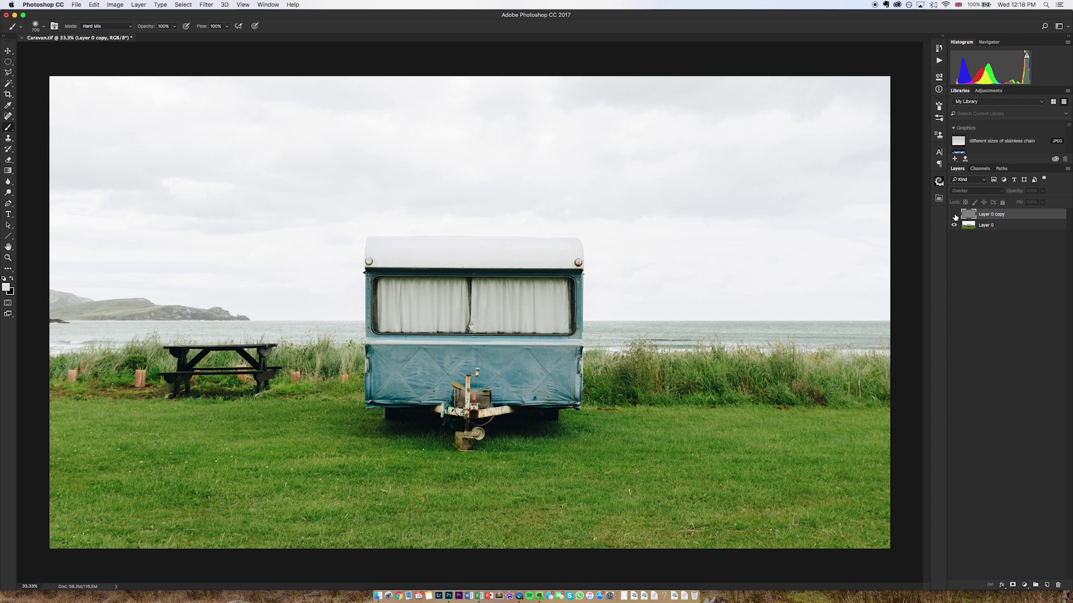
left_click(954, 216)
- Try Soft Light, settle on Overlay, and check the caravan's sharpness at 100%
left_click(966, 191)
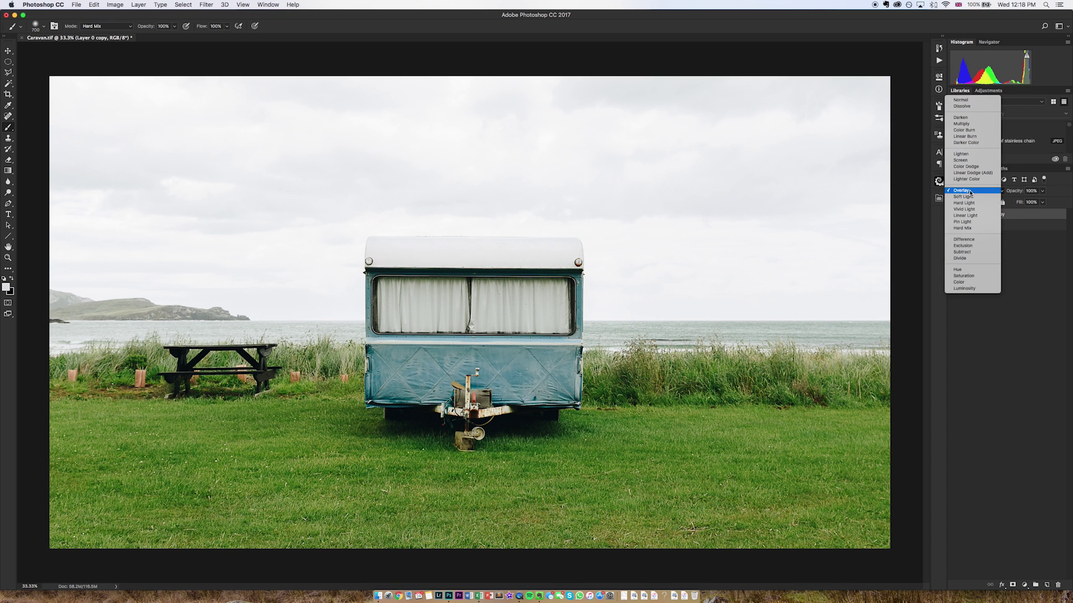
left_click(966, 198)
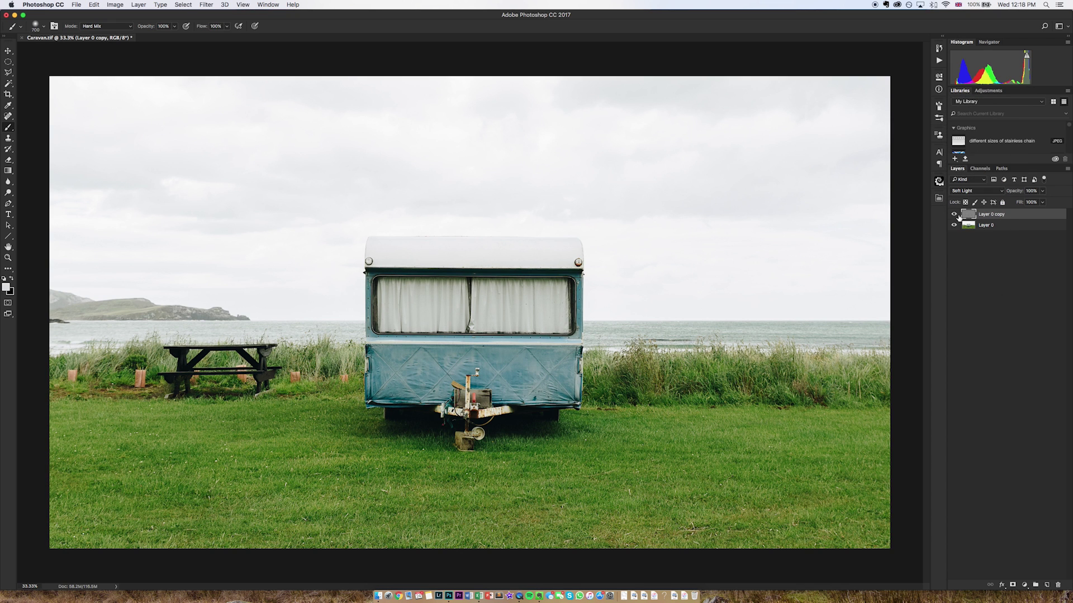
left_click(954, 215)
left_click(955, 215)
left_click(967, 191)
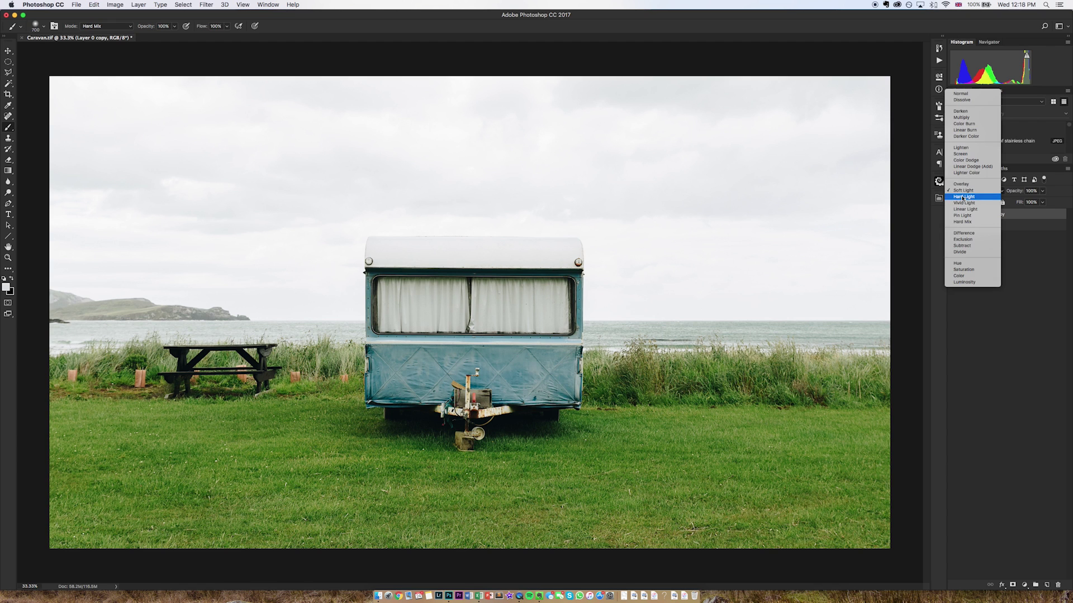
left_click(963, 189)
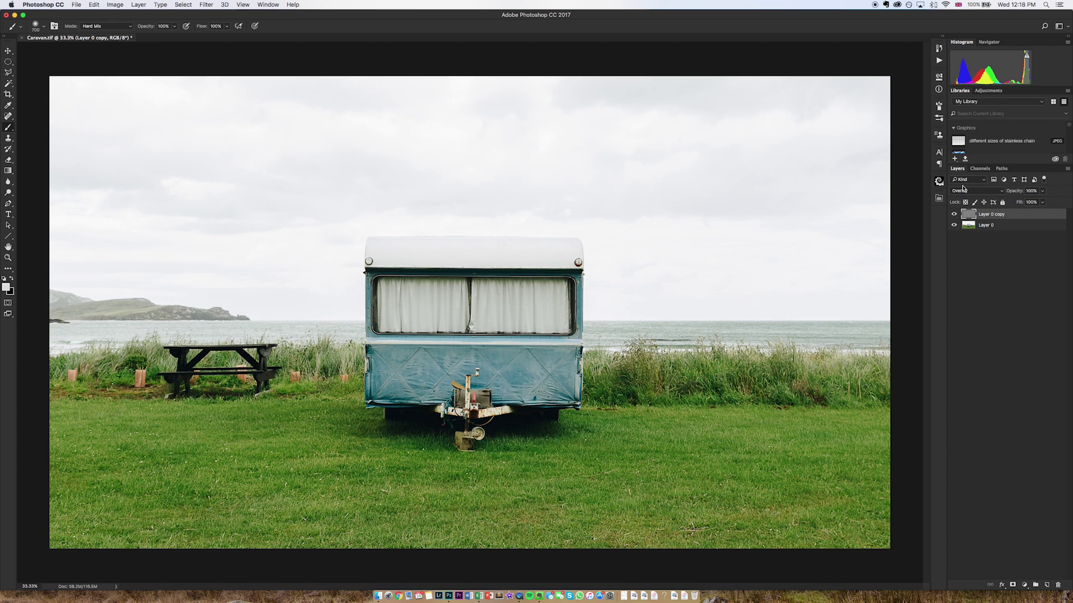
key("super+1")
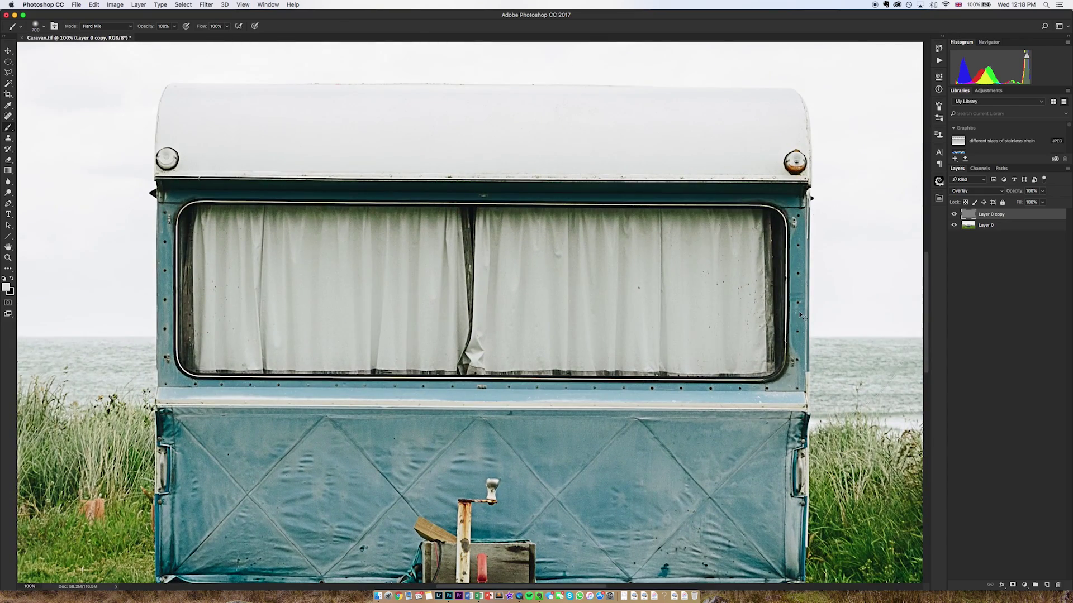
key("super+minus")
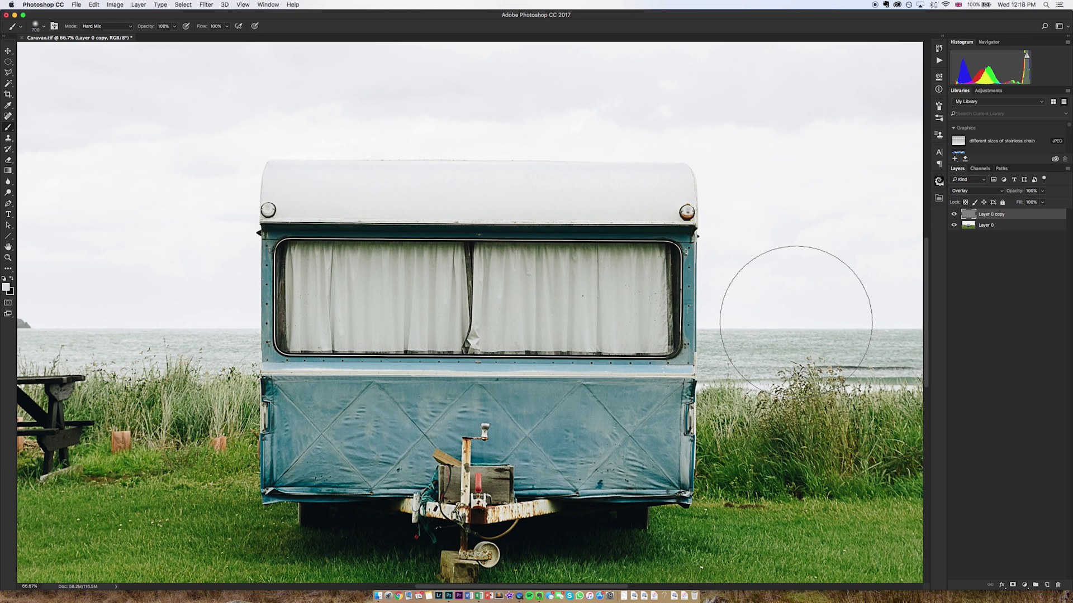
key("super+minus")
key("super+minus")
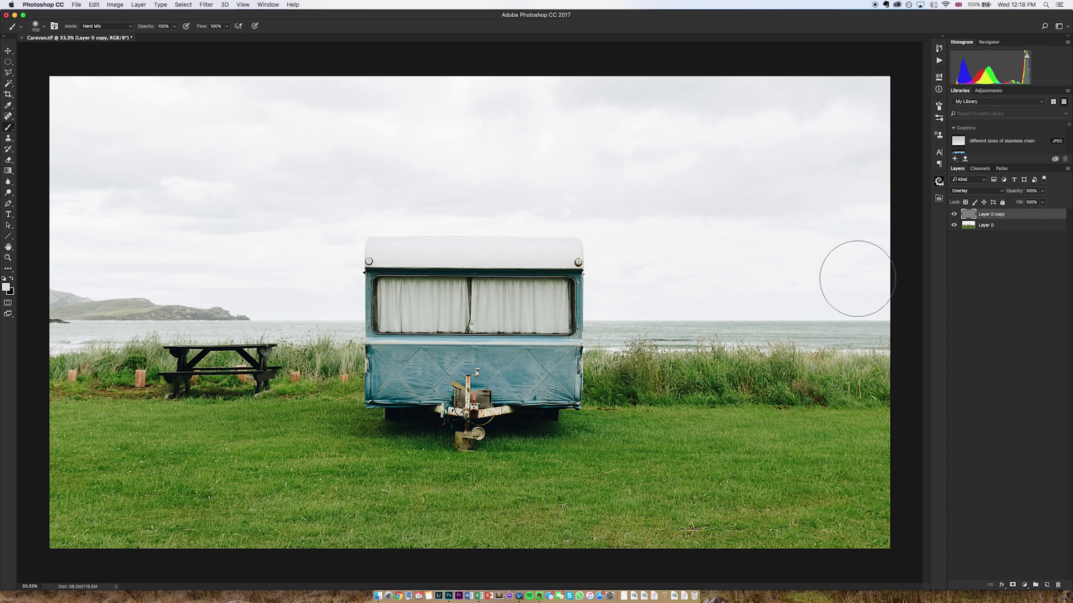
- Hide the Overlay layer, duplicate Layer 0 as Layer 0 copy 2, and convert it to a smart object
left_click(954, 214)
left_click(968, 228)
key("super+j")
right_click(1017, 223)
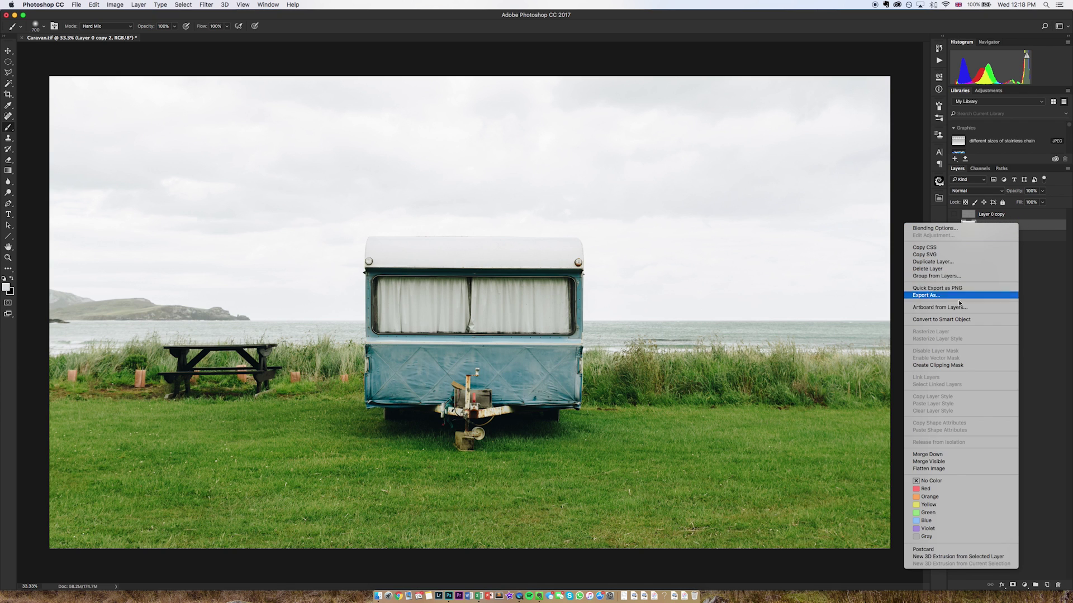
left_click(952, 325)
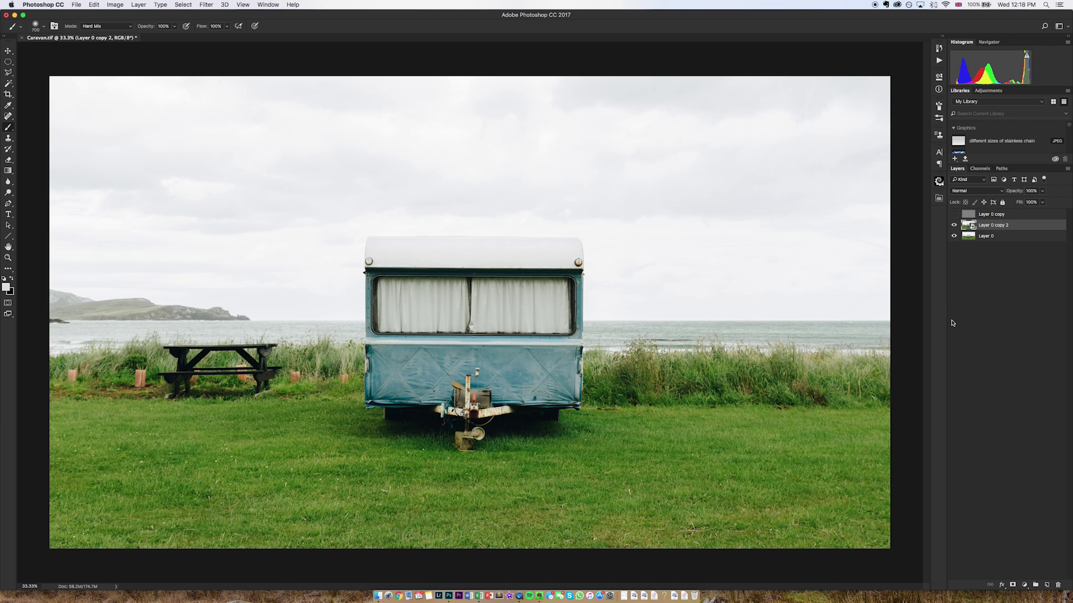
- Apply Unsharp Mask at Amount 96, Radius 5.8 and Threshold 11 as a smart filter
left_click(200, 4)
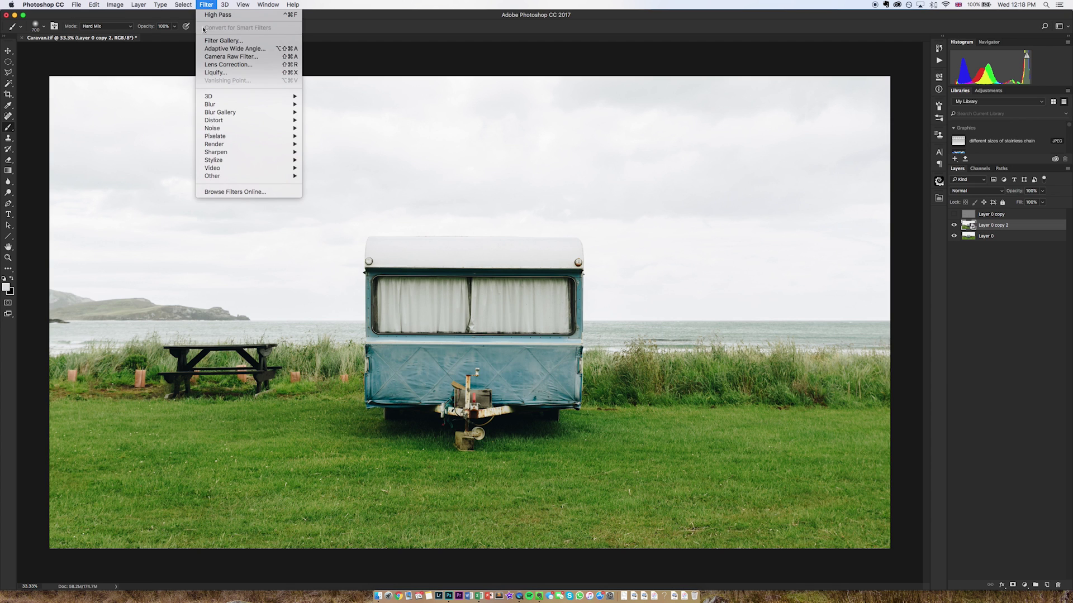
mouse_move(217, 156)
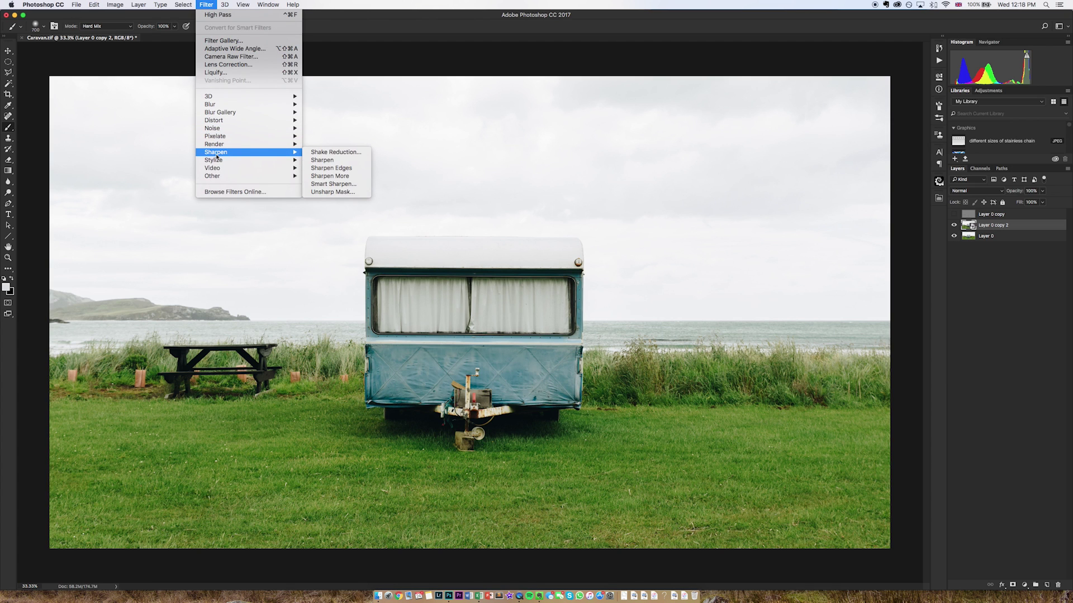
left_click(330, 192)
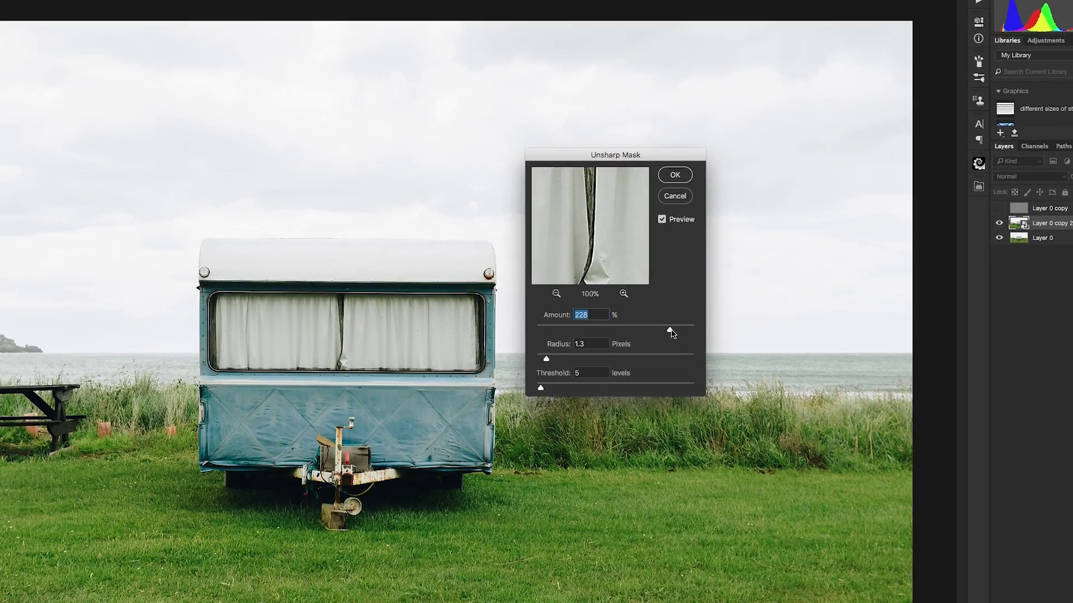
left_click_drag(711, 303, 686, 303)
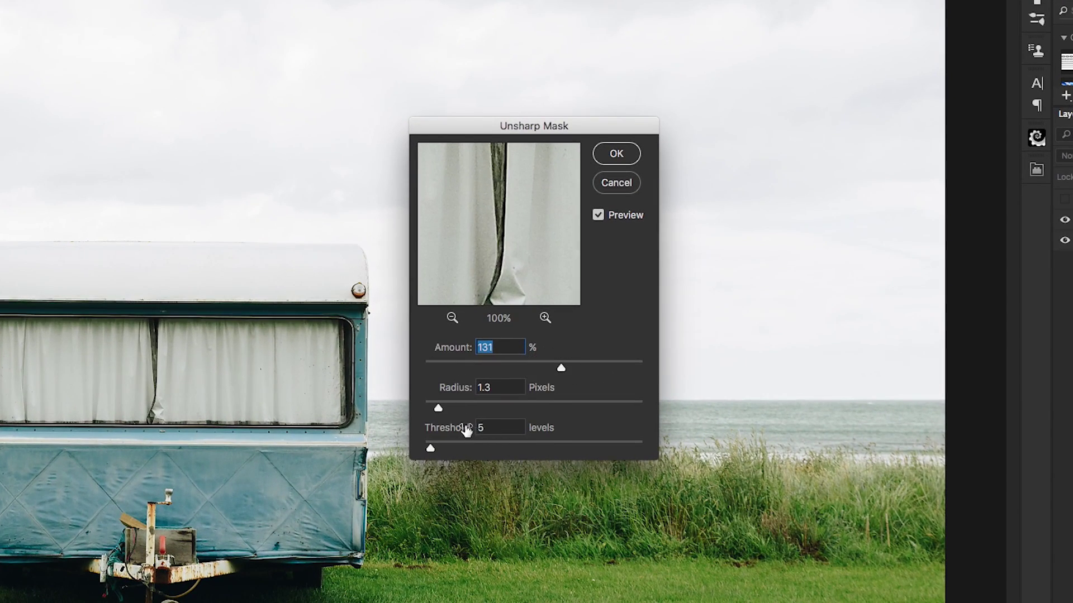
mouse_move(438, 411)
left_mouse_down()
mouse_move(549, 408)
mouse_move(456, 408)
left_mouse_up()
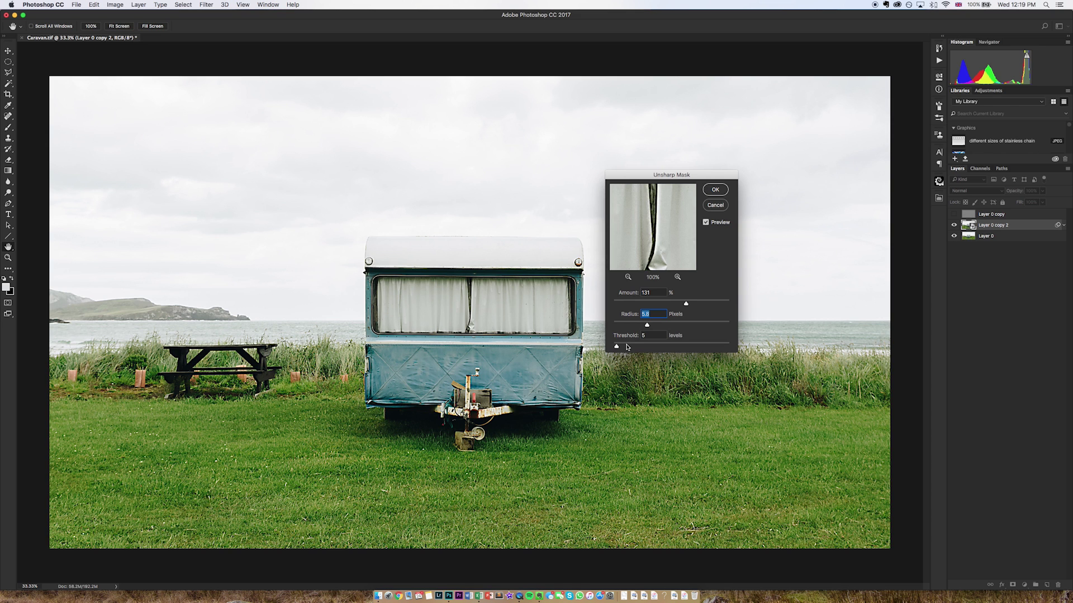
left_click_drag(617, 347, 687, 348)
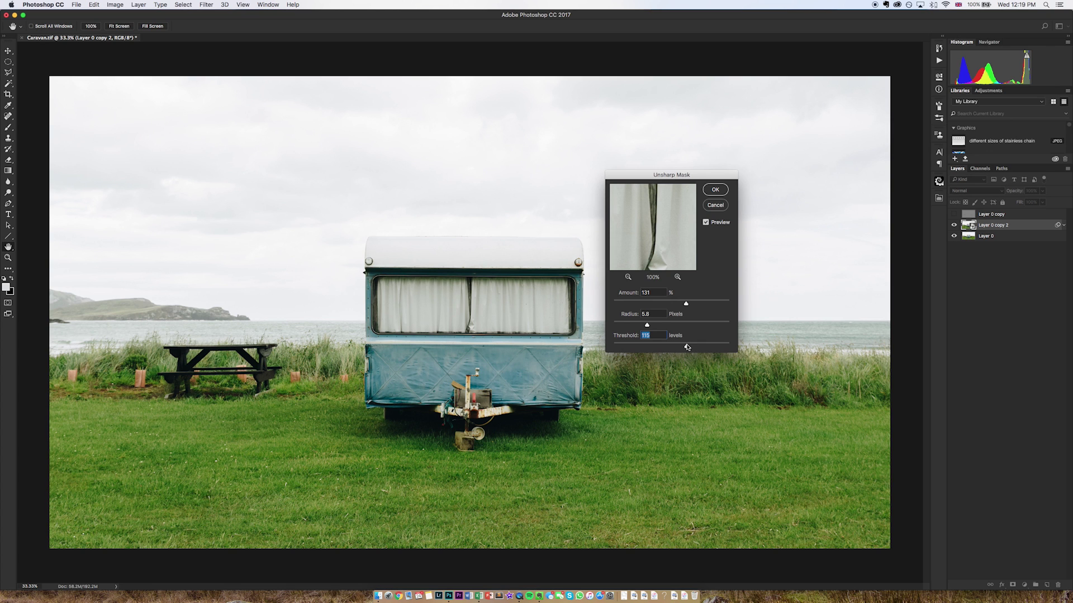
left_click_drag(687, 347, 619, 347)
left_click_drag(685, 303, 673, 304)
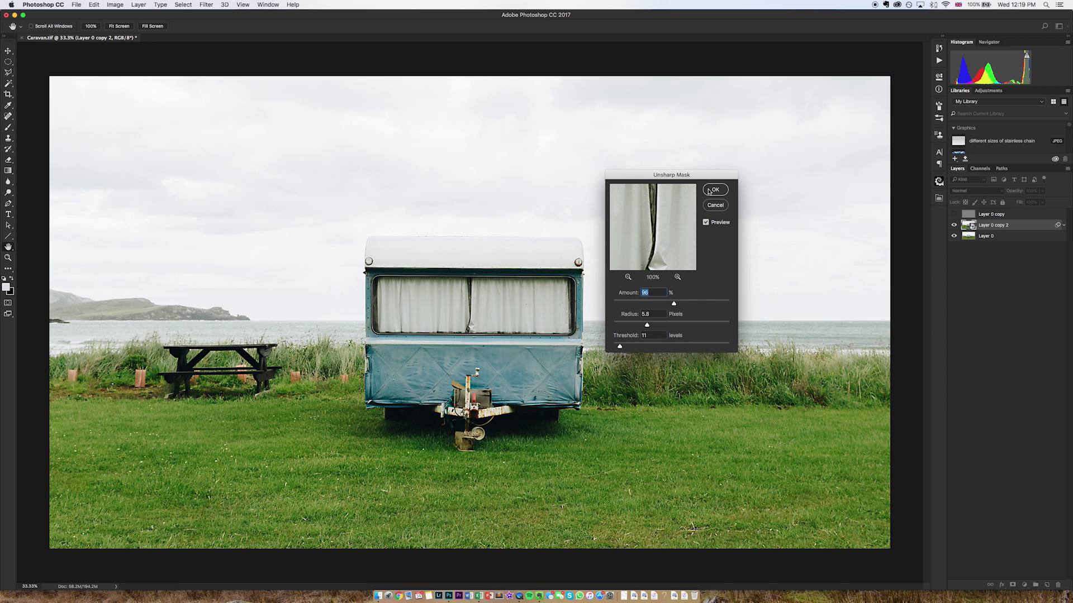
left_click(715, 191)
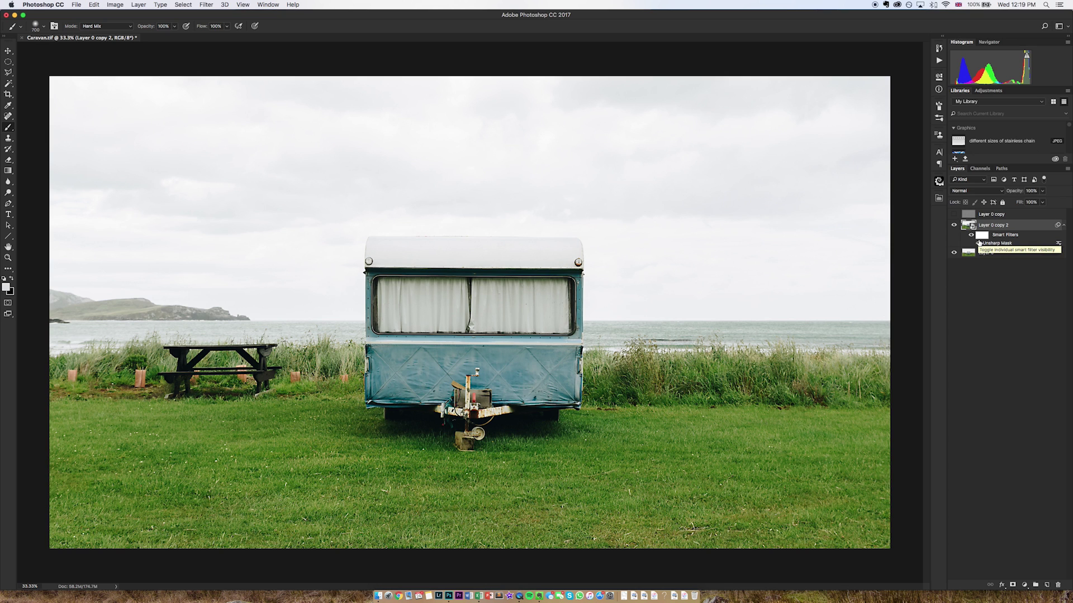
left_click(982, 234)
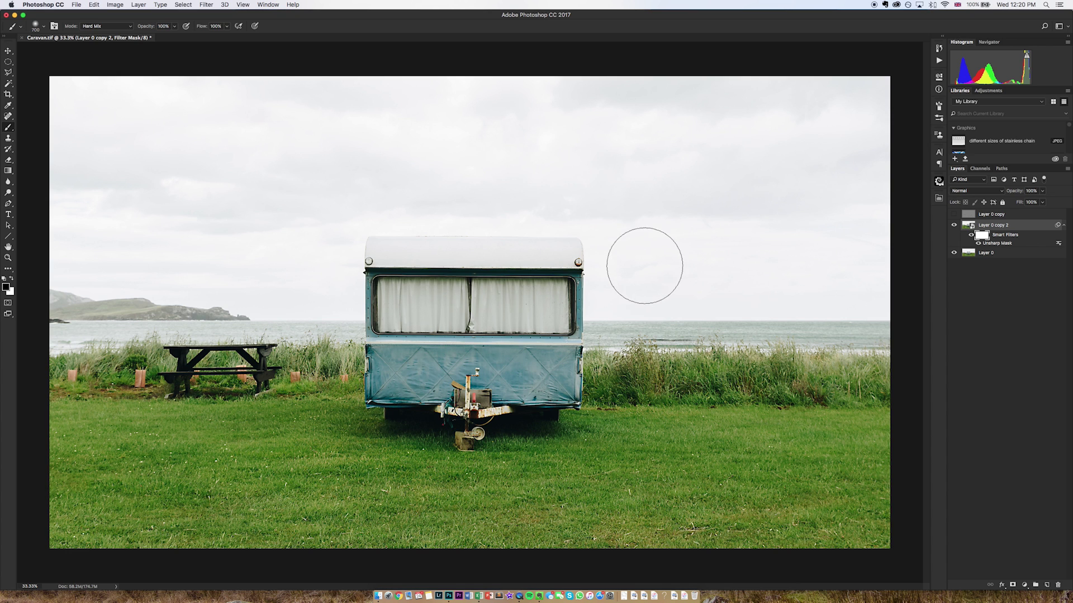
left_click(1002, 584)
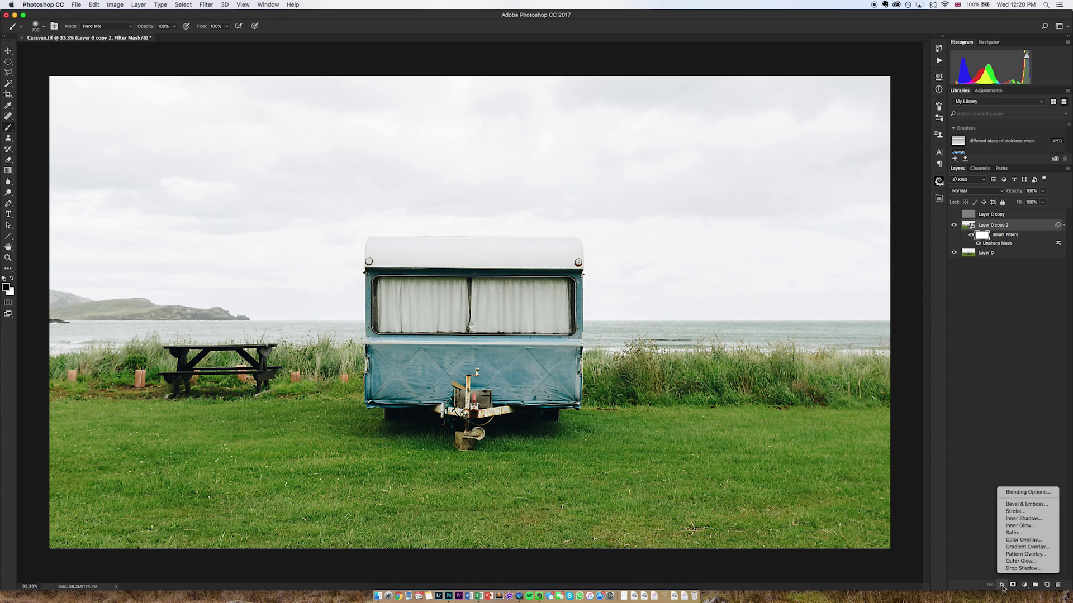
left_click(1017, 493)
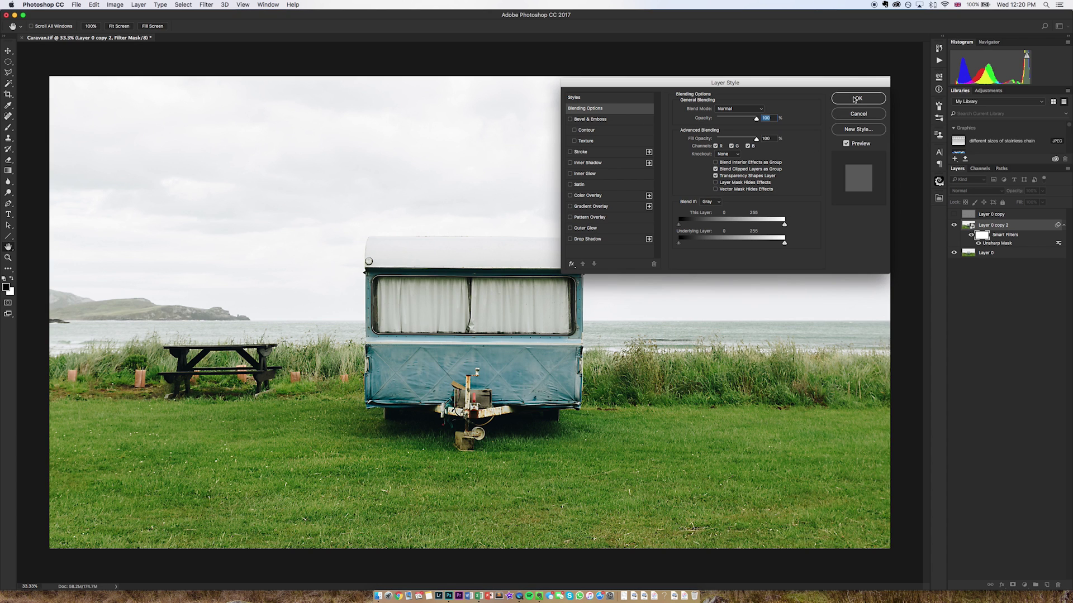
left_click(855, 99)
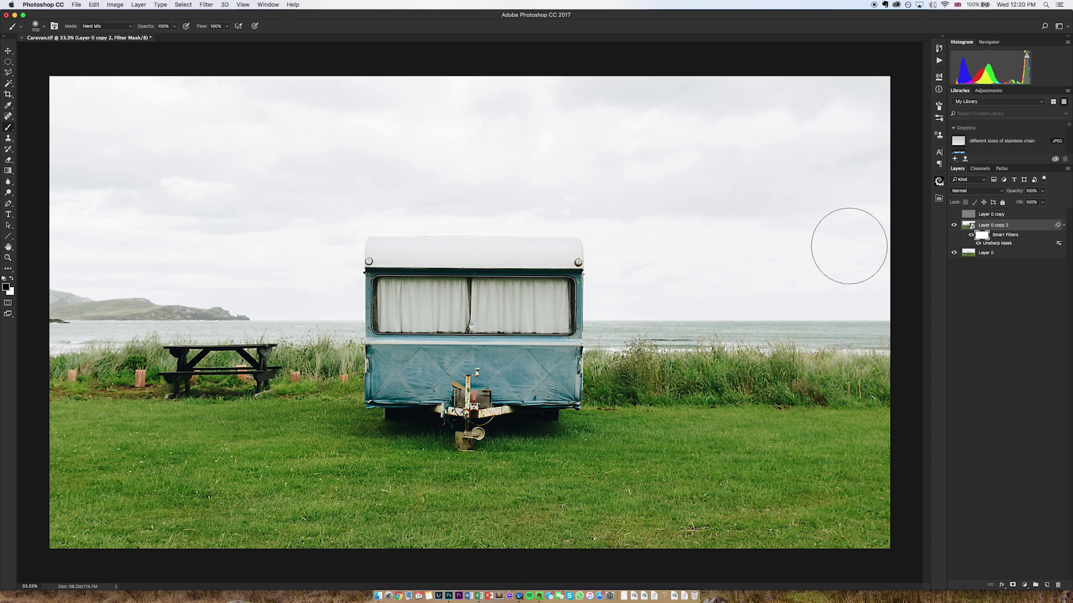
- Hide the Unsharp Mask smart filter and add a basic Sharpen smart filter
left_click(978, 244)
left_click(207, 4)
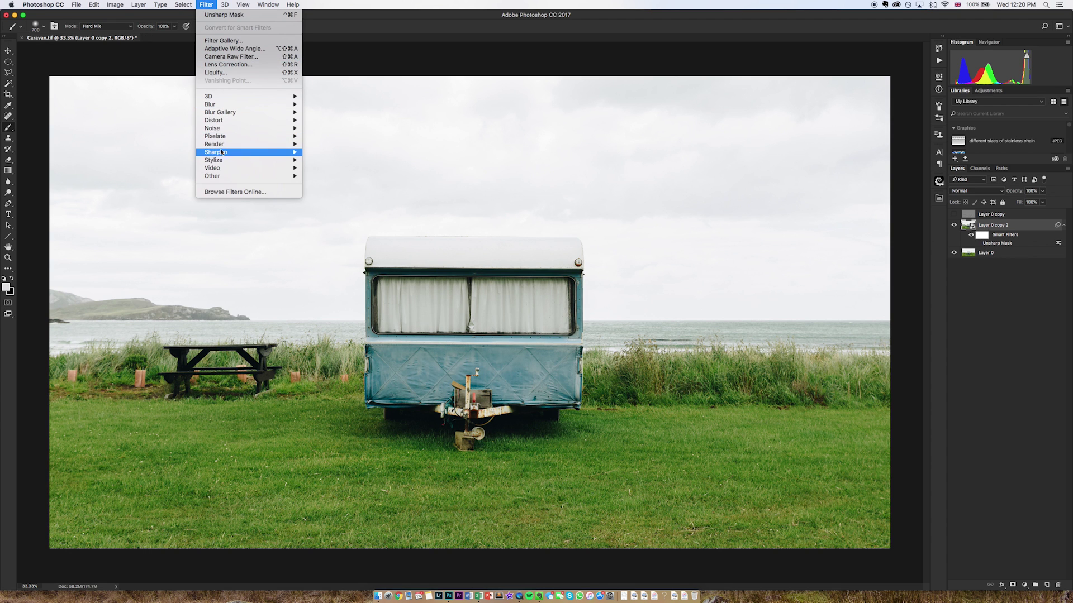
mouse_move(237, 154)
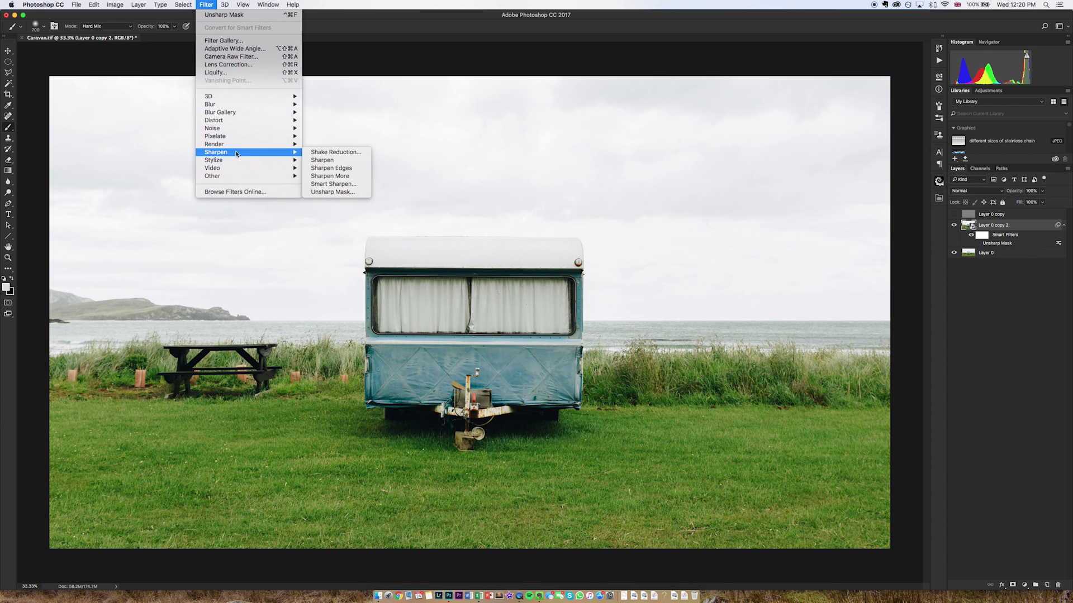
left_click(330, 160)
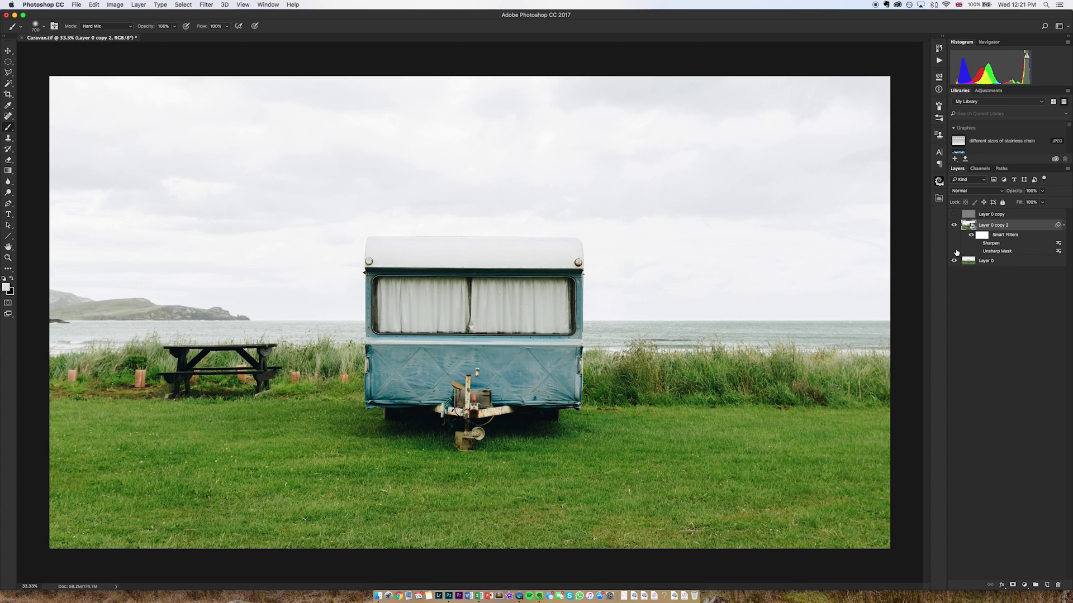
left_click(206, 5)
mouse_move(216, 147)
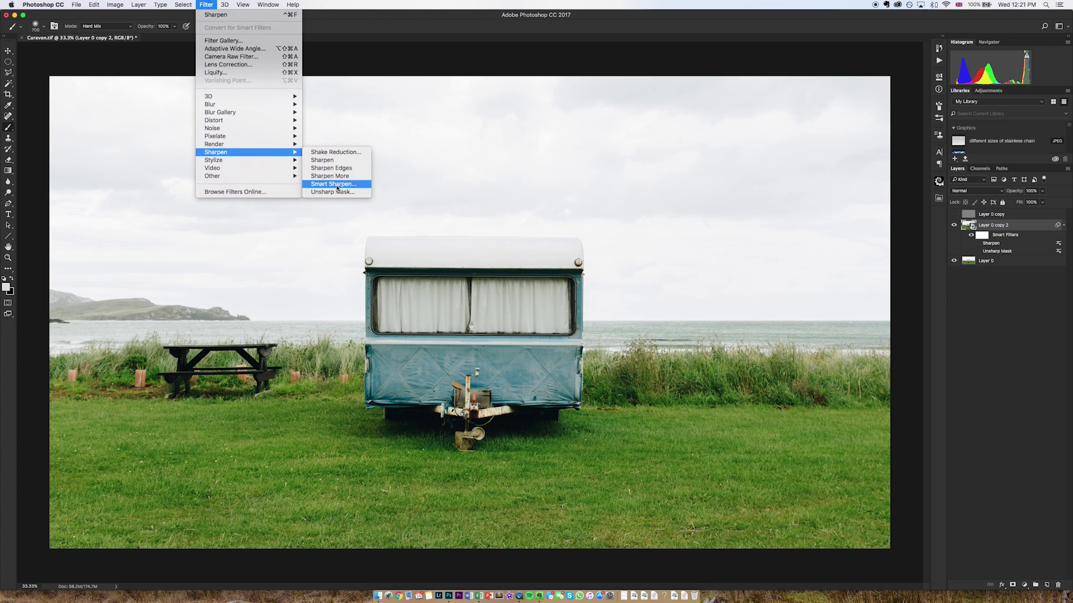
- Open Smart Sharpen at Amount 262%, Radius 0.5 px, Noise 30%, and view its Remove options
left_click(338, 185)
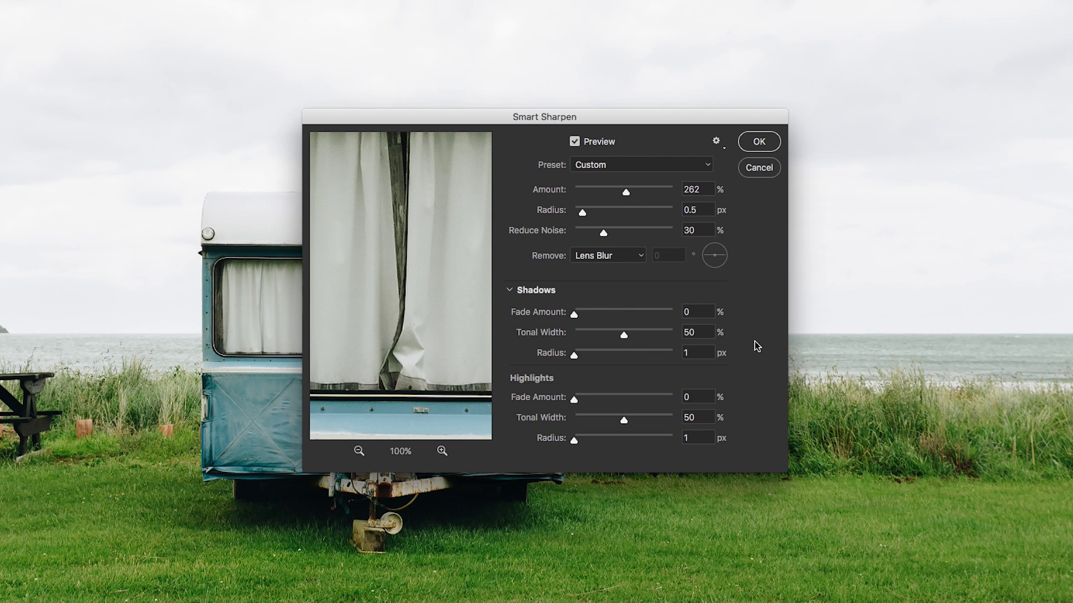
left_click_drag(608, 119, 806, 162)
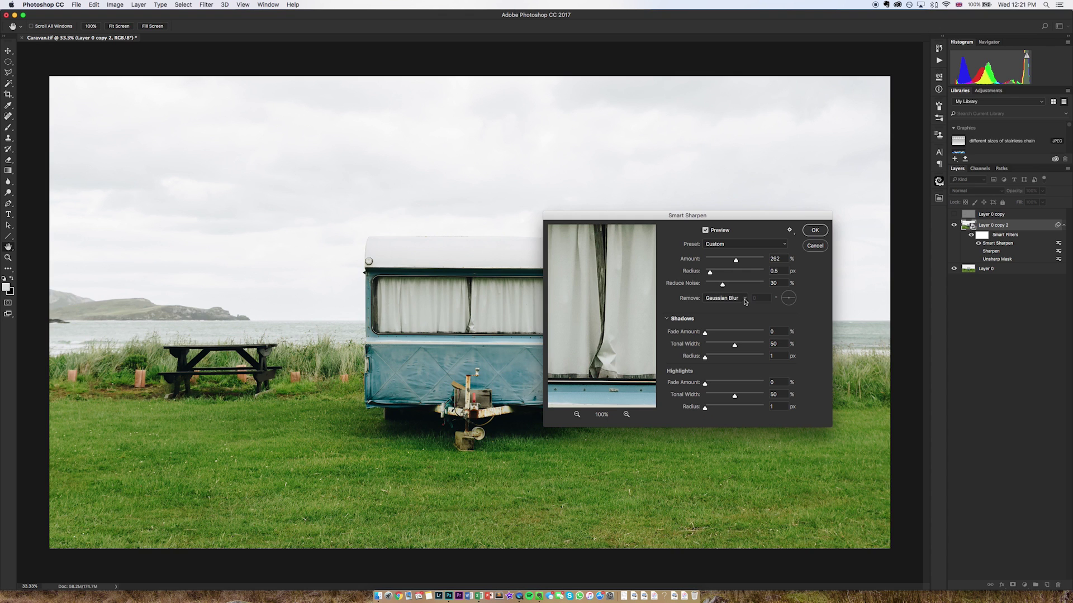
left_click(836, 297)
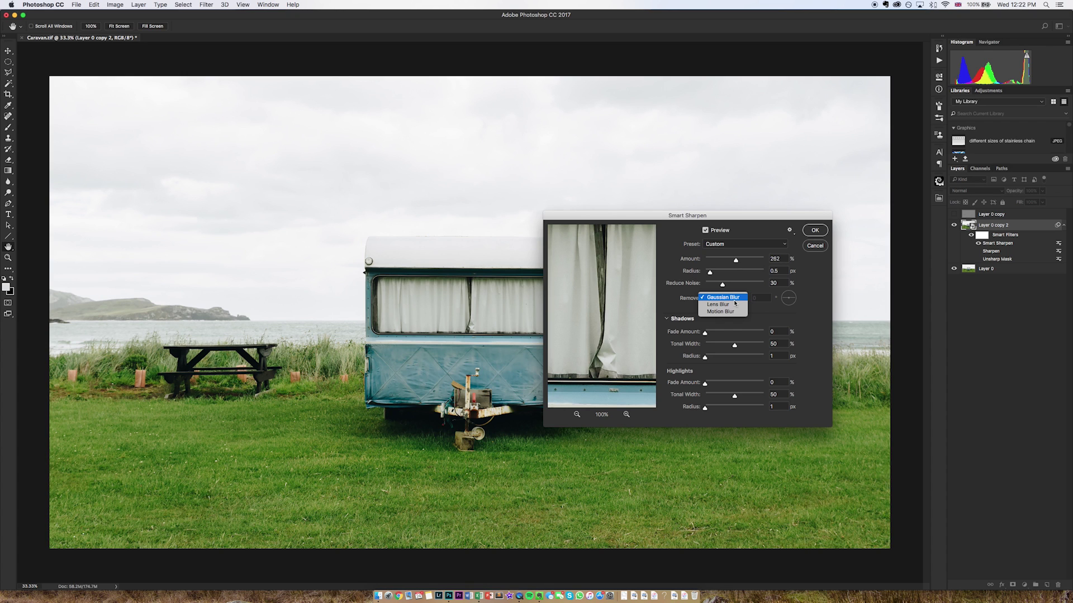
- Switch Smart Sharpen's Remove to Lens Blur, inspect the caravan preview, and apply the filter
left_click(727, 304)
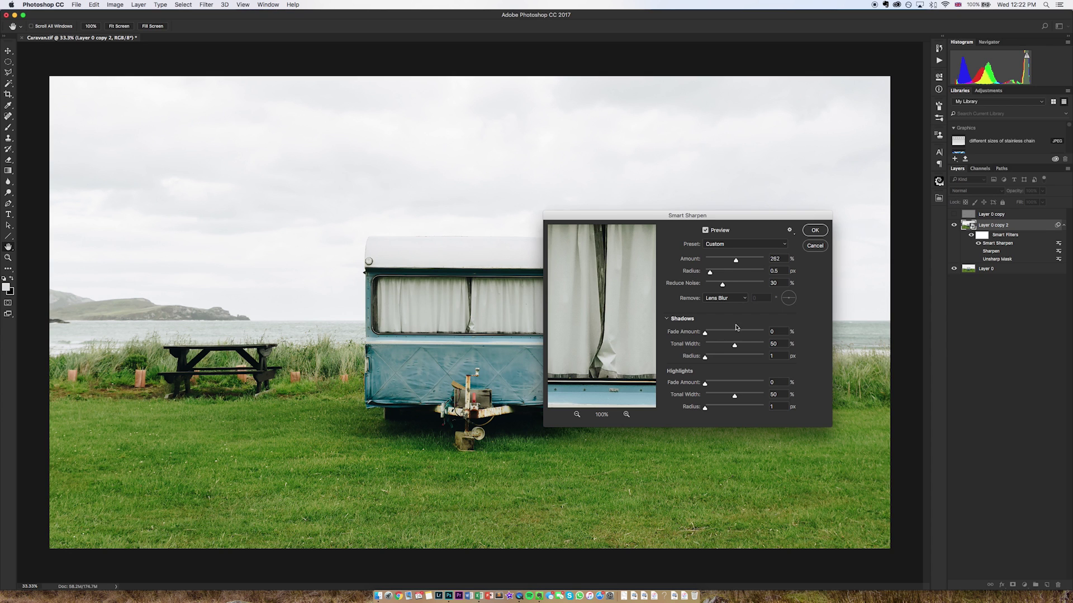
left_click_drag(606, 246, 617, 341)
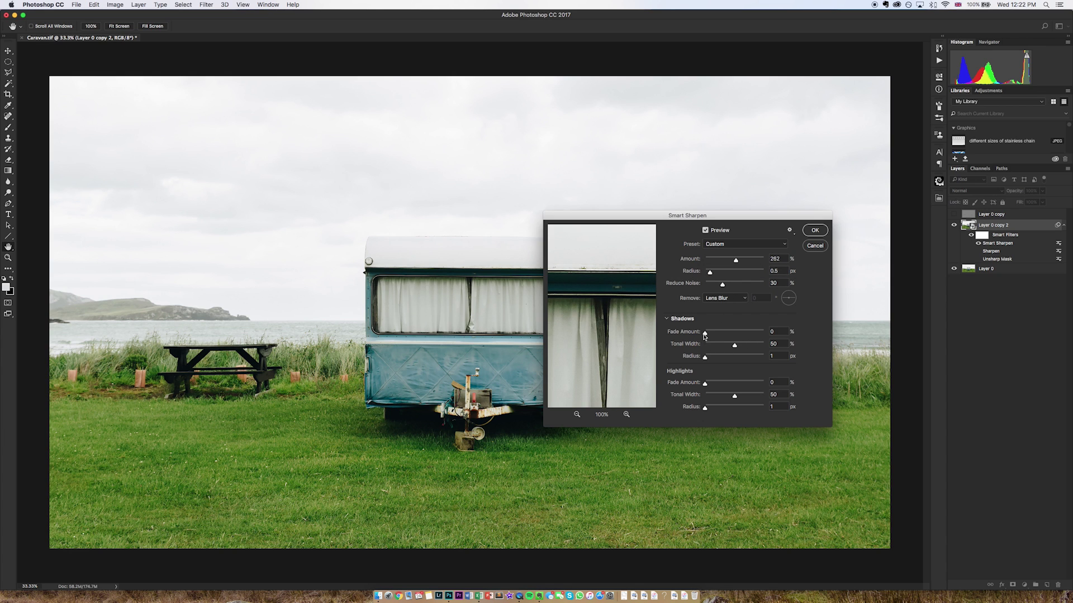
left_click(705, 333)
mouse_move(705, 333)
left_mouse_down()
mouse_move(749, 334)
mouse_move(705, 333)
left_mouse_up()
left_click_drag(611, 318, 627, 300)
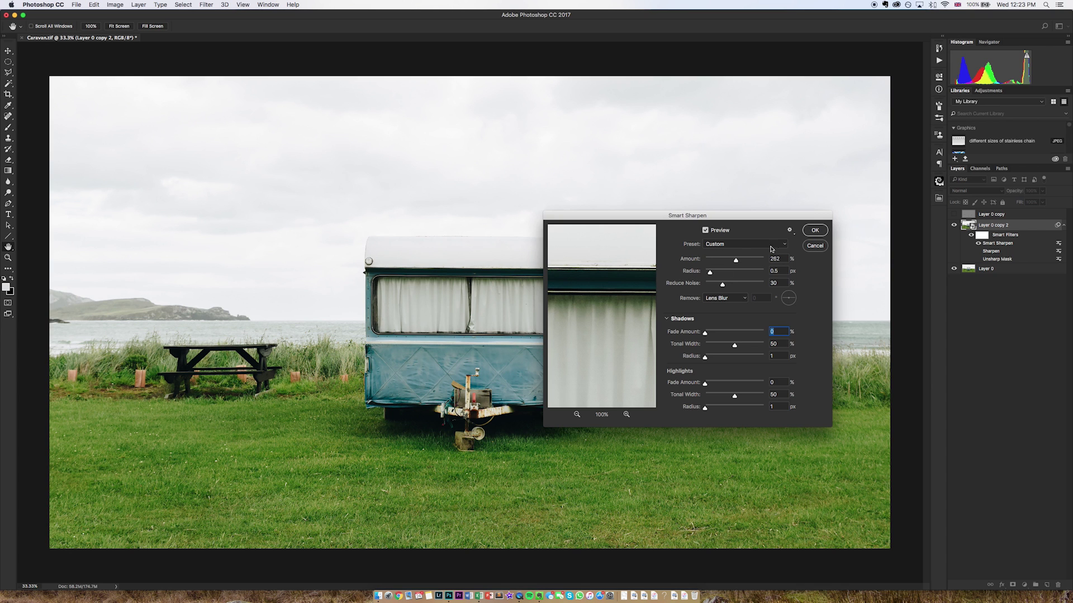
left_click(815, 230)
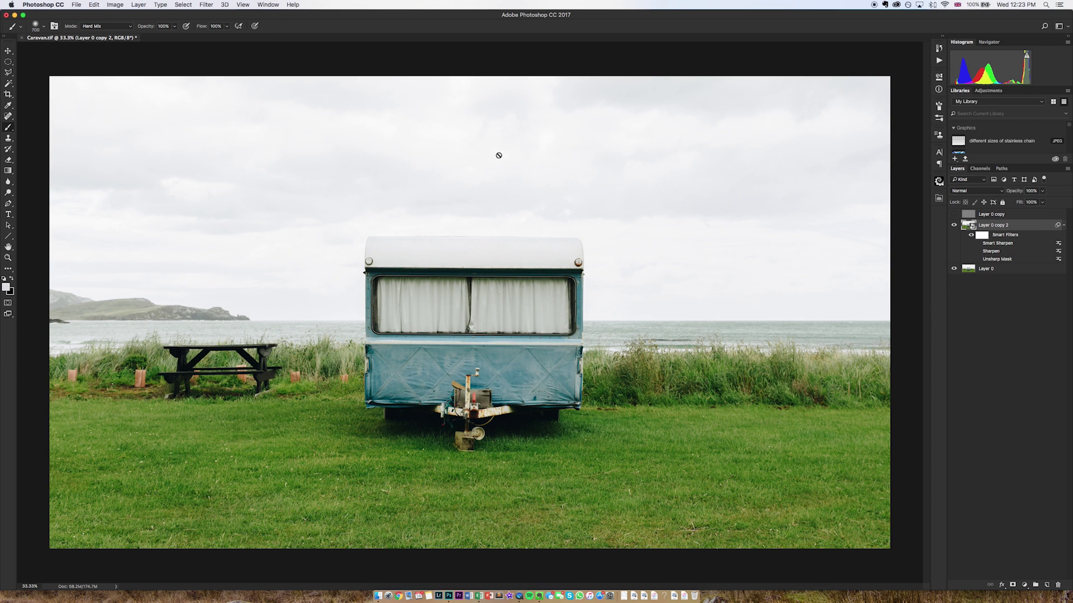
- Open the Camera Raw Filter and show its Detail sharpening panel (Amount 0, Radius 1.0, Detail 25)
left_click(207, 4)
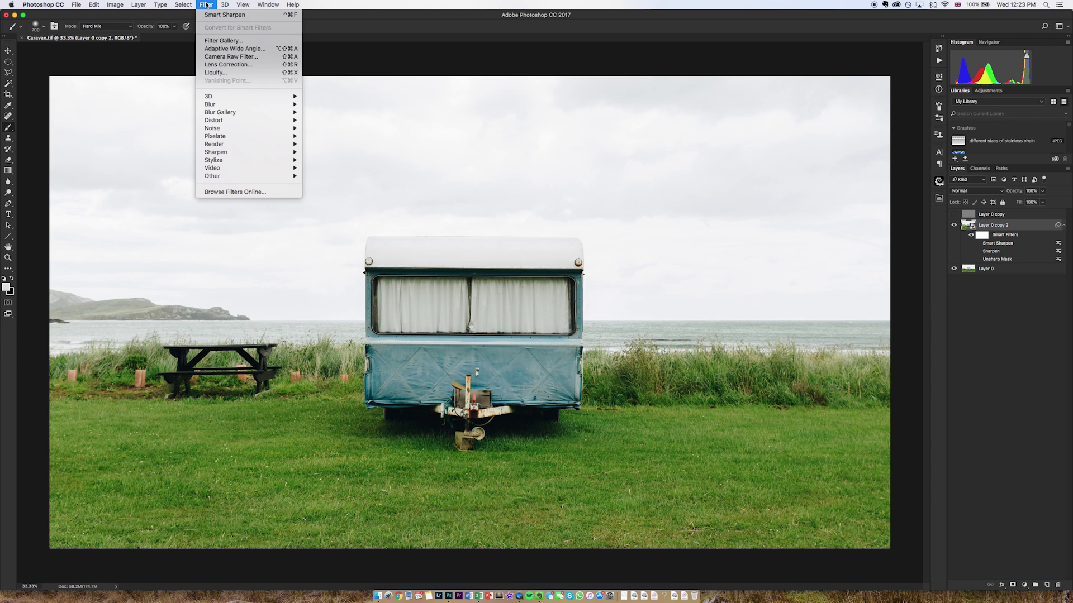
left_click(214, 57)
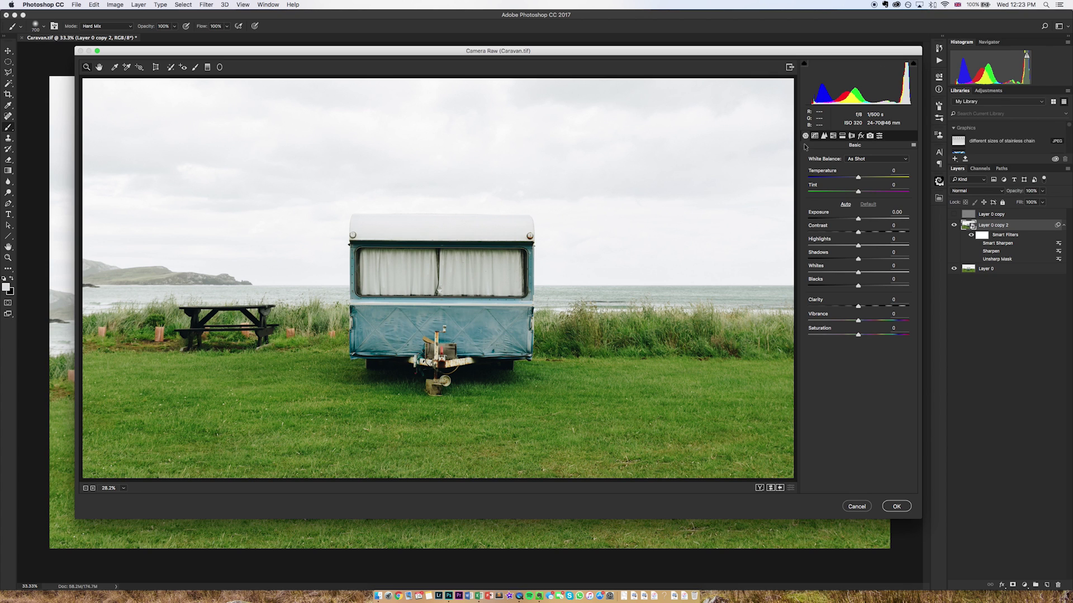
left_click(826, 137)
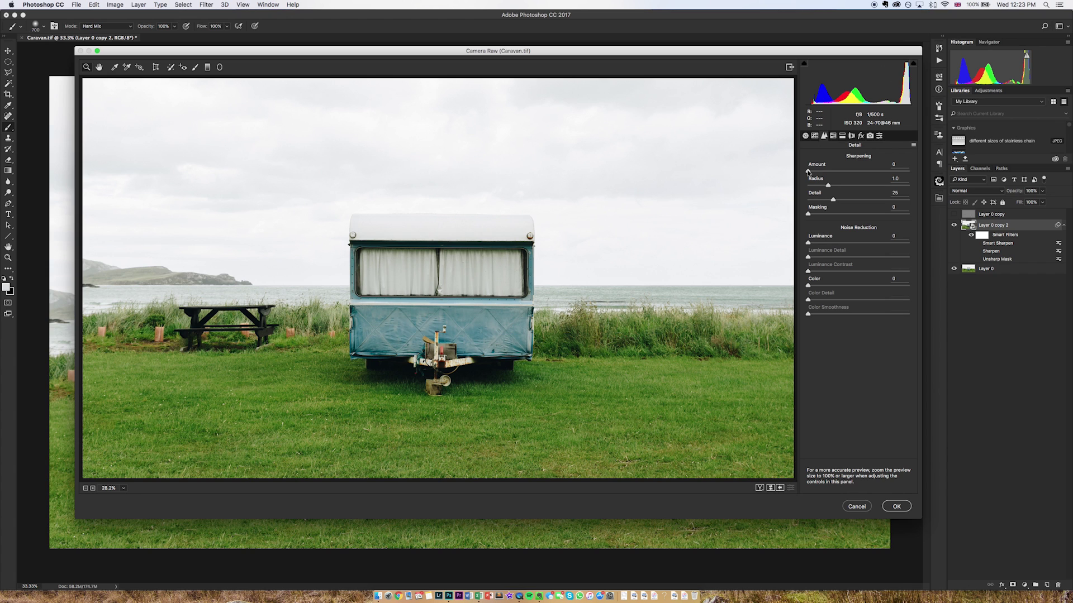
- Raise the Camera Raw sharpening Amount to 43 while previewing the greyscale mask
key("alt")
left_click_drag(808, 171, 838, 173)
left_click_drag(838, 172, 837, 174)
left_click_drag(836, 173, 837, 173)
- Zoom the preview to 100% and pan to the caravan's curtained window
scroll(420, 326, "up", 3)
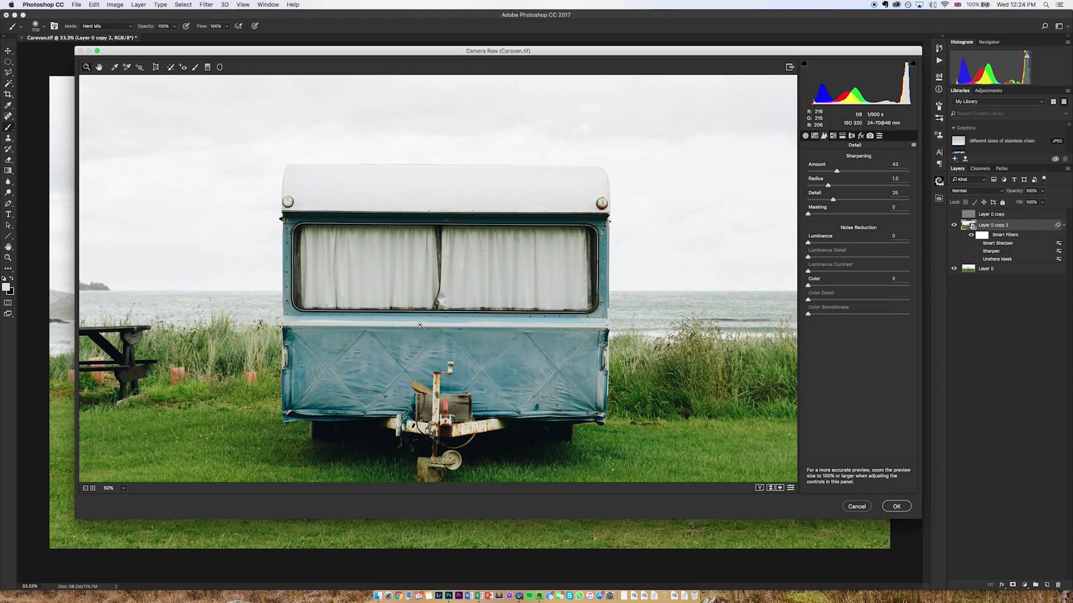
scroll(420, 325, "up", 1)
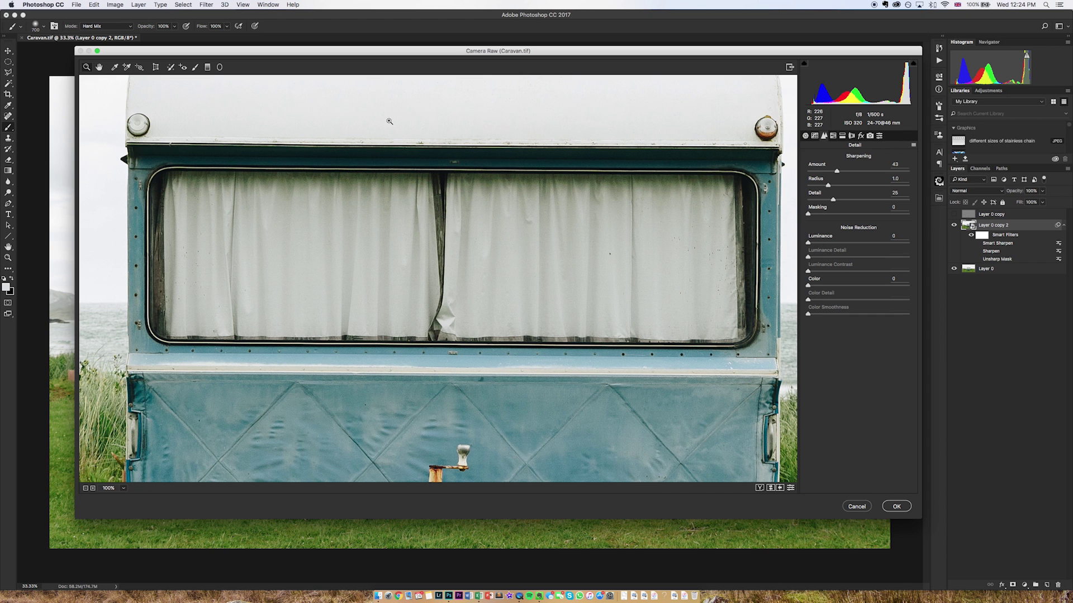
scroll(388, 119, "up", 1)
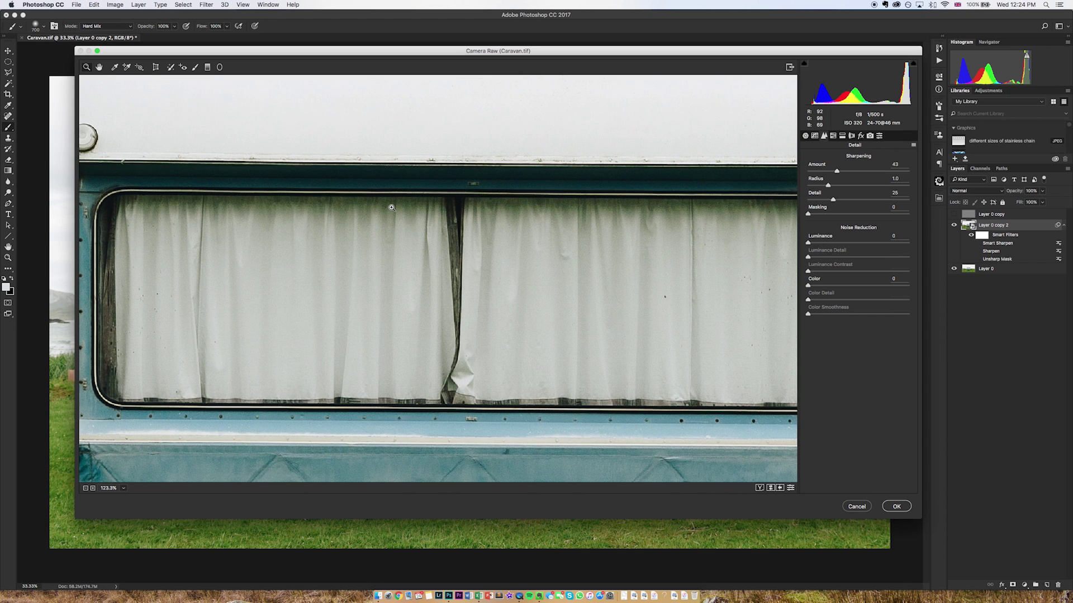
scroll(391, 208, "down", 2)
scroll(452, 253, "up", 1)
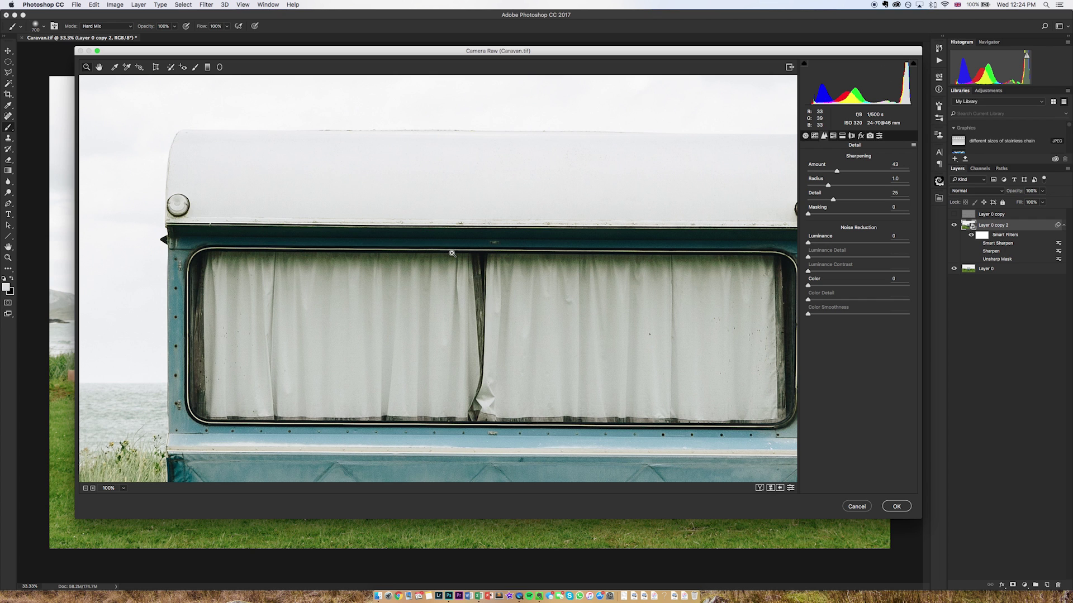
left_click_drag(407, 154, 345, 160)
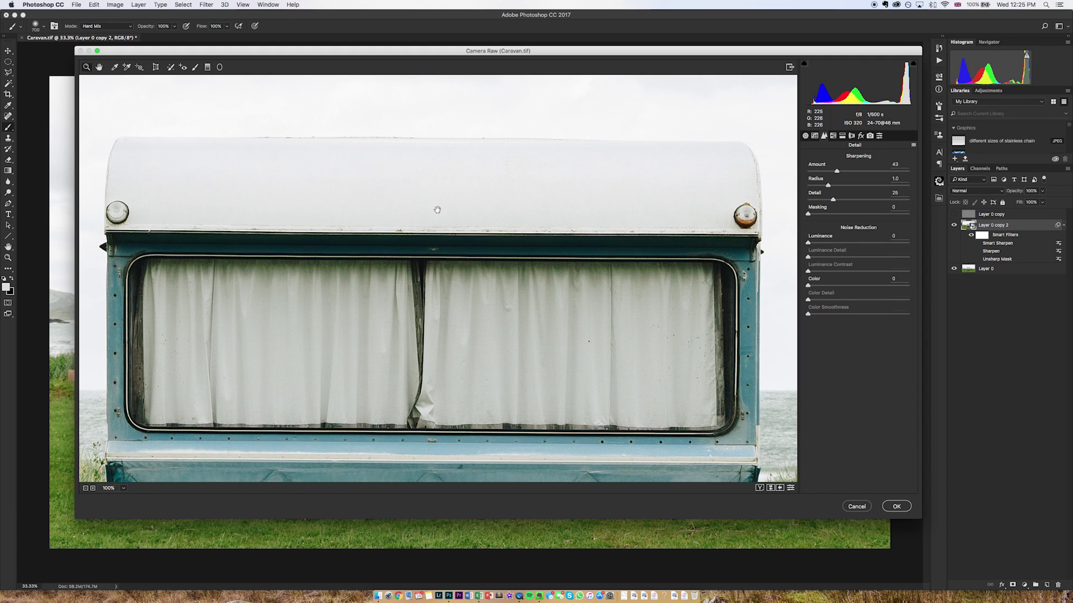
left_click_drag(436, 210, 447, 203)
key("alt")
- Drag the Detail panel sliders to Radius 0.8, Detail 5 and Masking 78 while previewing edges
mouse_move(828, 187)
left_mouse_down()
mouse_move(841, 187)
mouse_move(815, 186)
left_mouse_up()
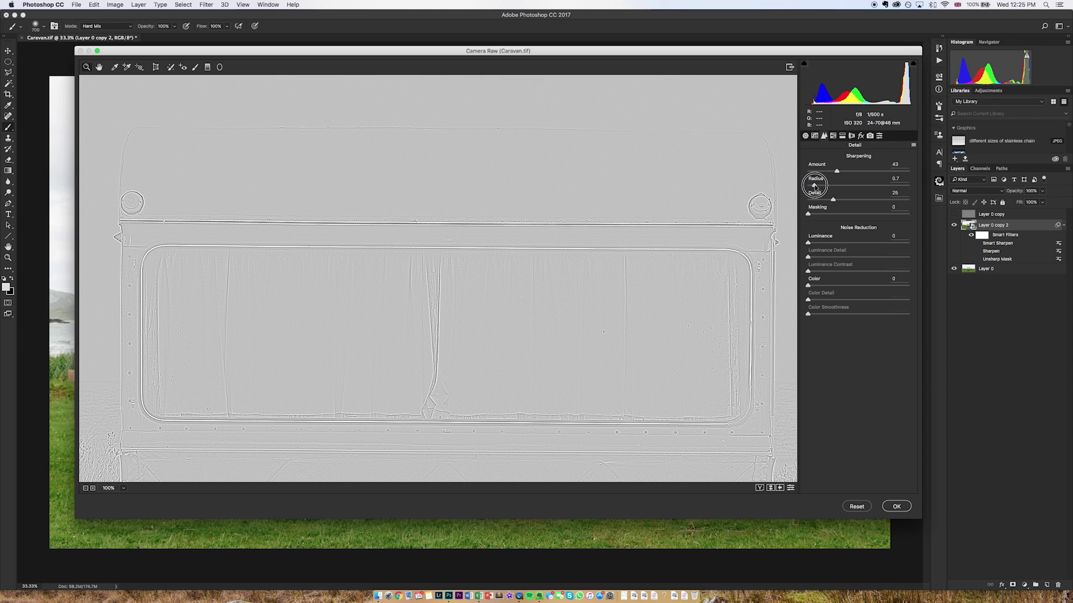
left_click_drag(815, 186, 902, 203)
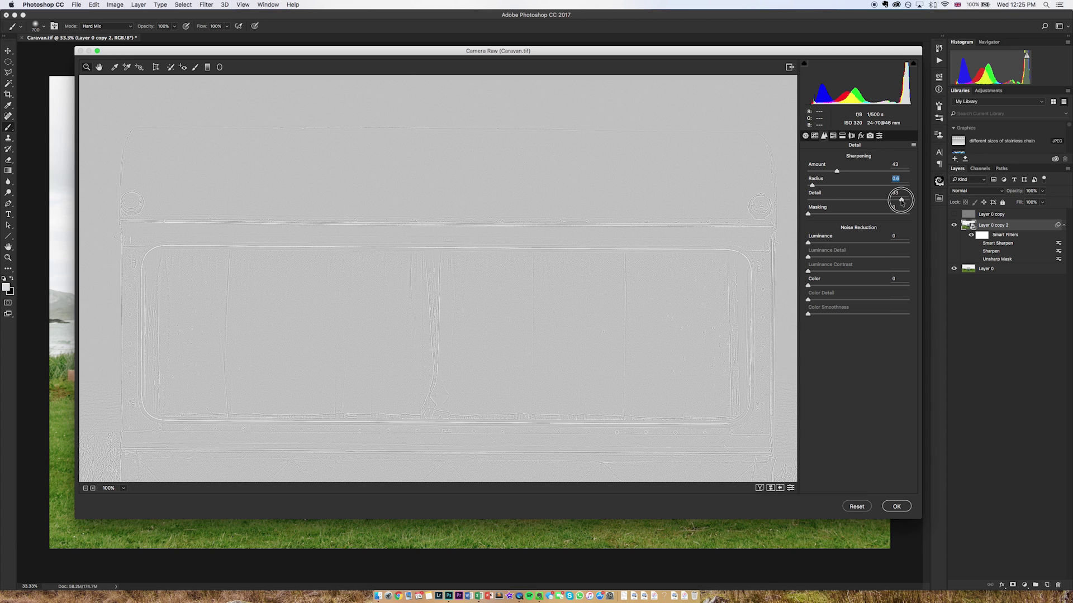
left_click_drag(901, 202, 813, 202)
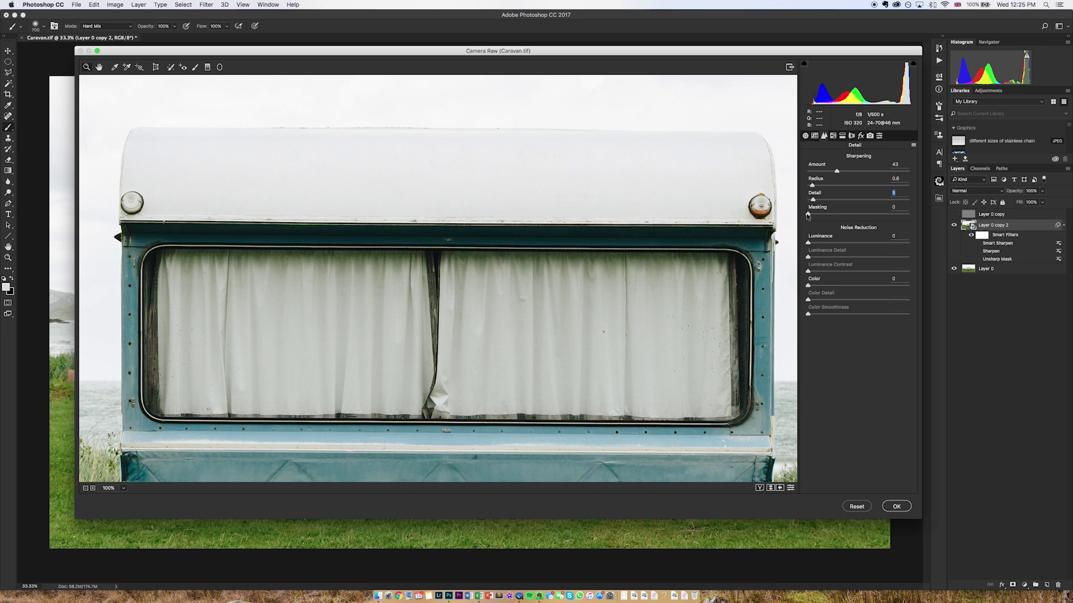
left_click_drag(807, 215, 886, 219)
- Finalize Camera Raw sharpening at Amount 34, Detail 4, Masking 55 and apply it to the caravan layer
key("alt")
mouse_move(807, 242)
left_mouse_down()
mouse_move(855, 244)
mouse_move(813, 244)
left_mouse_up()
scroll(545, 302, "down", 3)
scroll(545, 304, "down", 1)
scroll(547, 302, "up", 5)
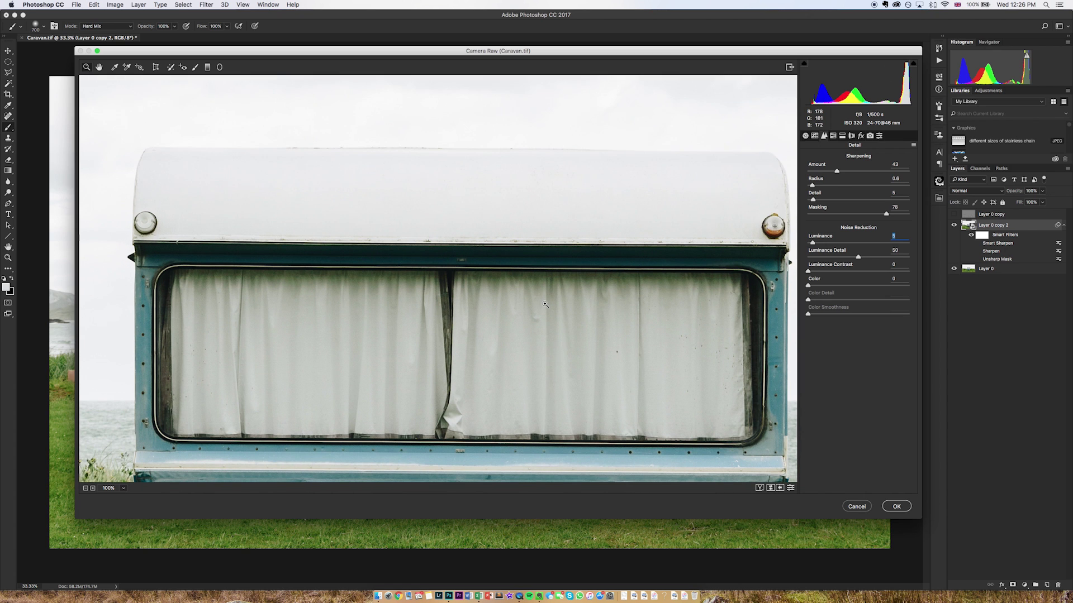
scroll(547, 302, "left", 2)
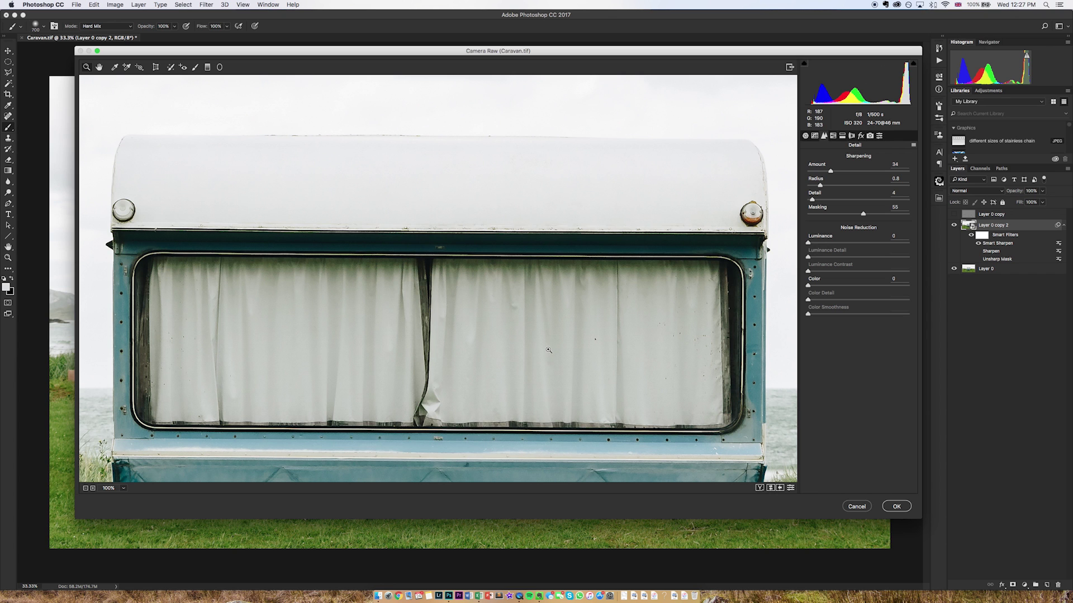
left_click(896, 506)
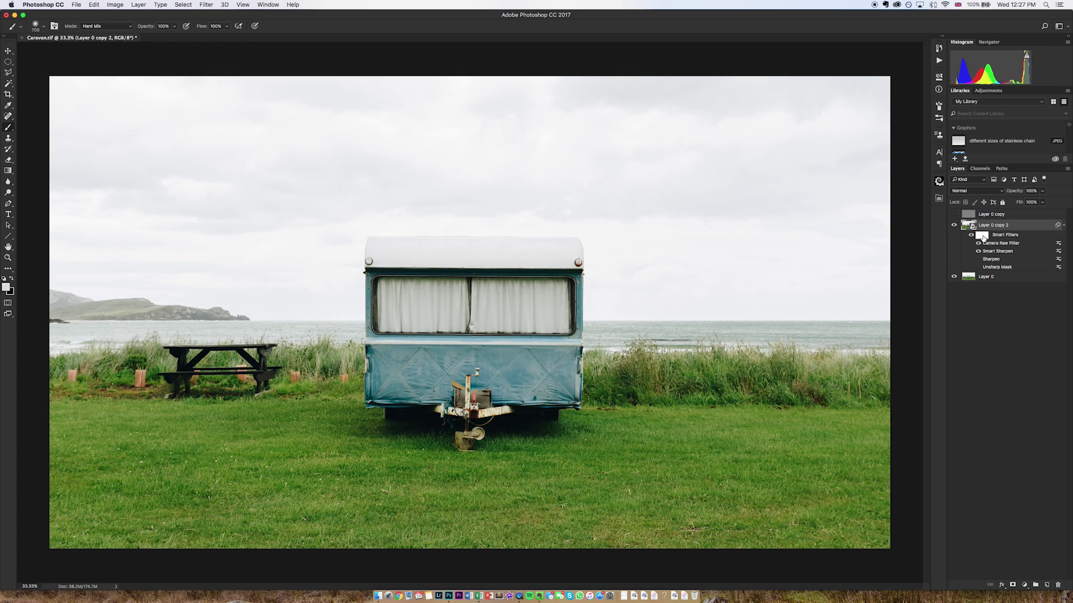
- Set the smart filters' Blend If This Layer black point to 50, then recheck the Camera Raw filter
left_click(983, 237)
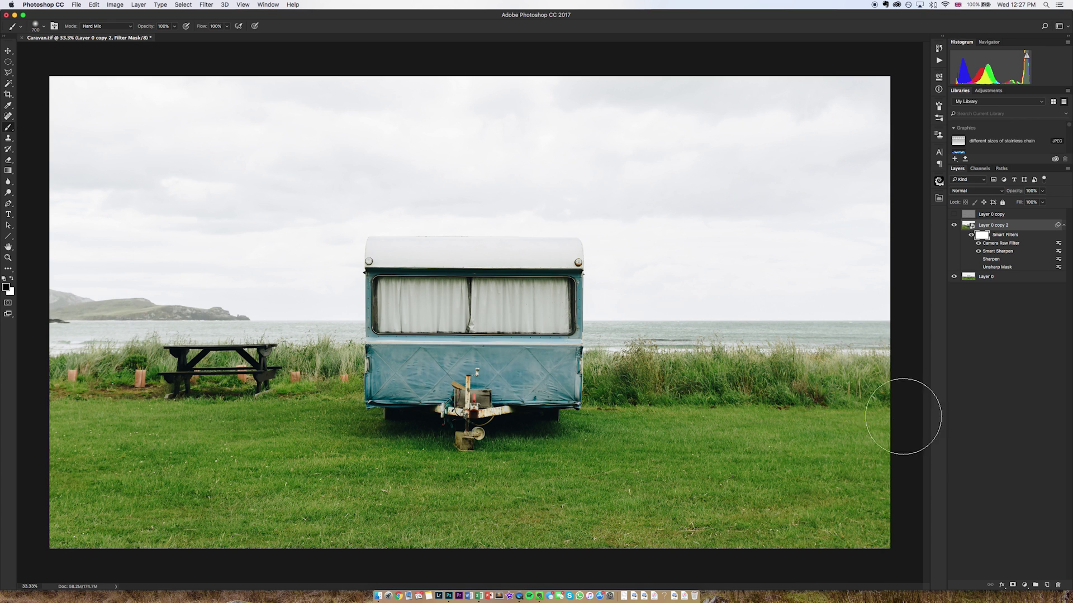
left_click(1002, 587)
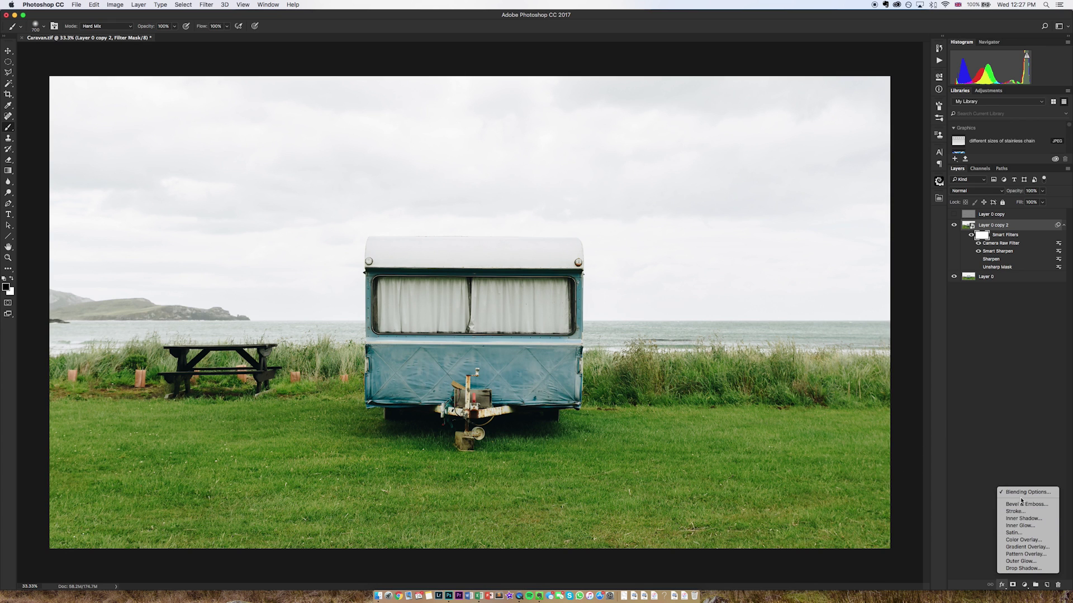
left_click(1022, 491)
left_click_drag(679, 225, 654, 227)
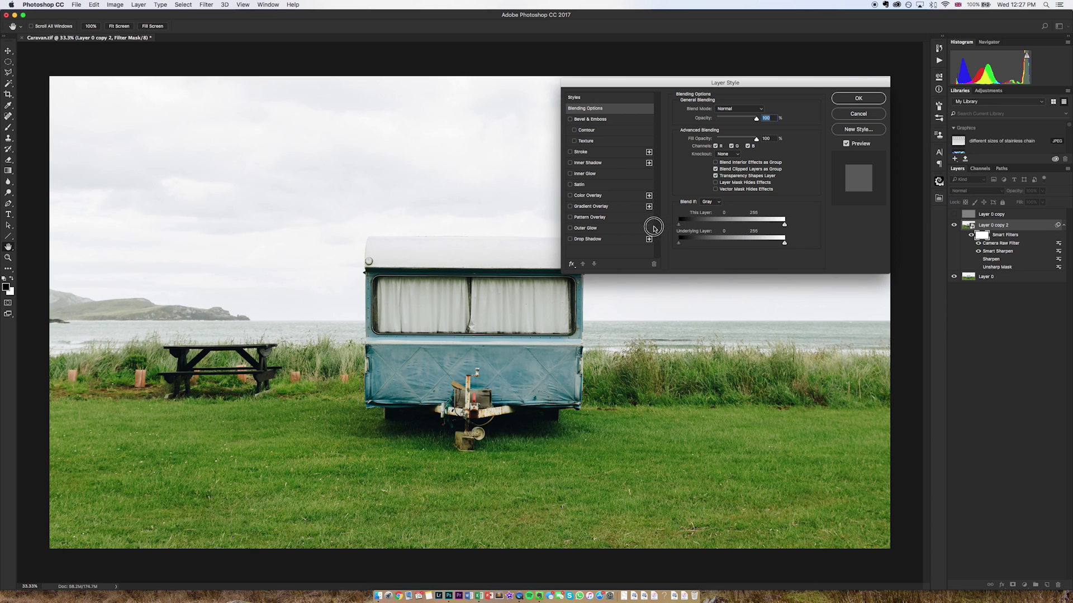
left_click(848, 101)
double_click(999, 244)
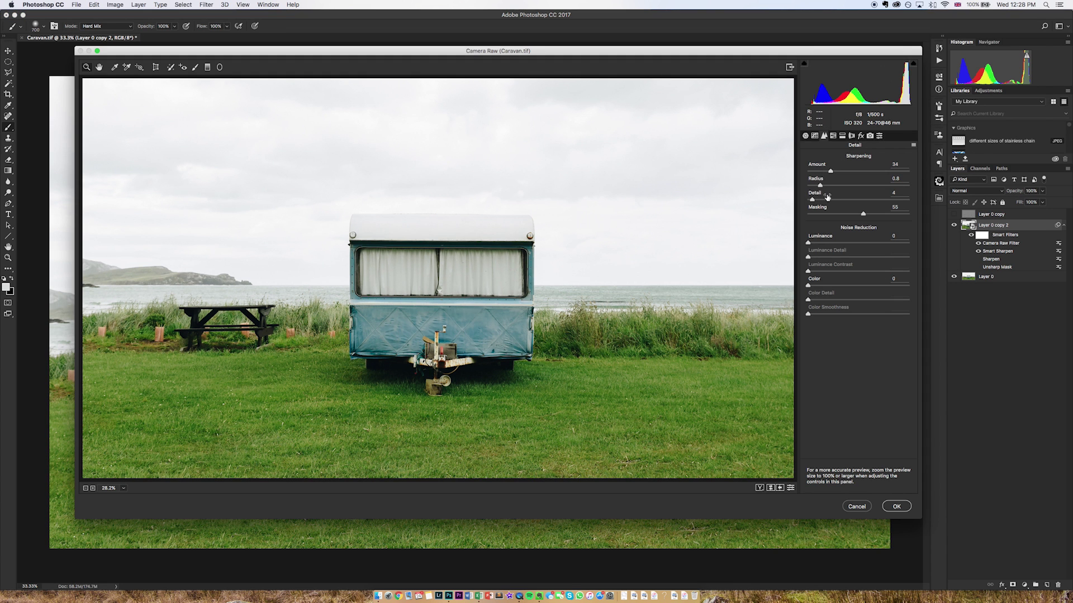
left_click(896, 506)
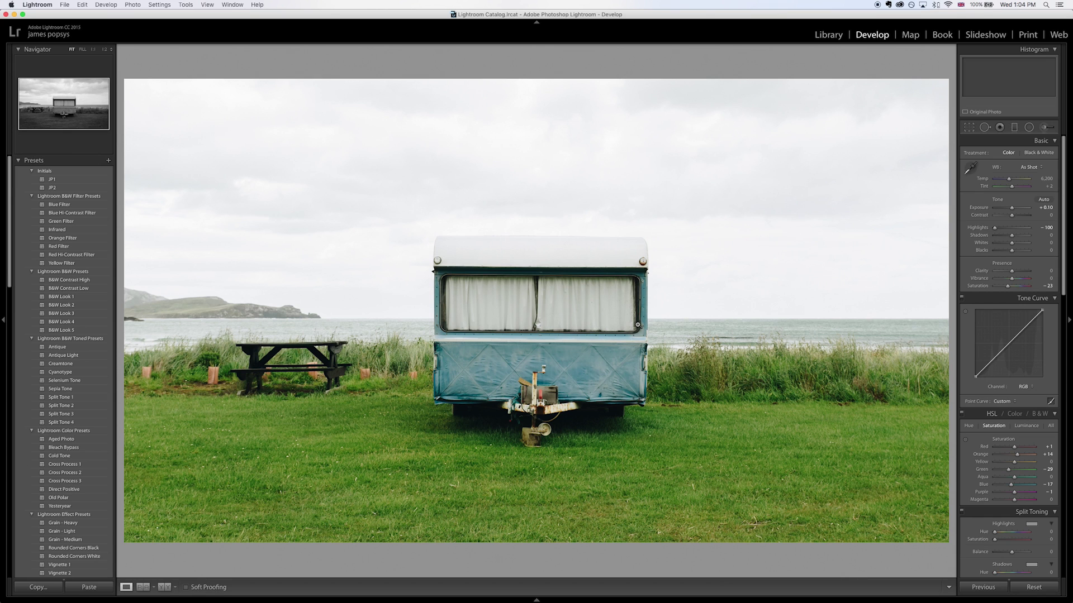
- In Export One File, keep TIFF format and resize the short edge to 1500 pixels
key("super+shift+e")
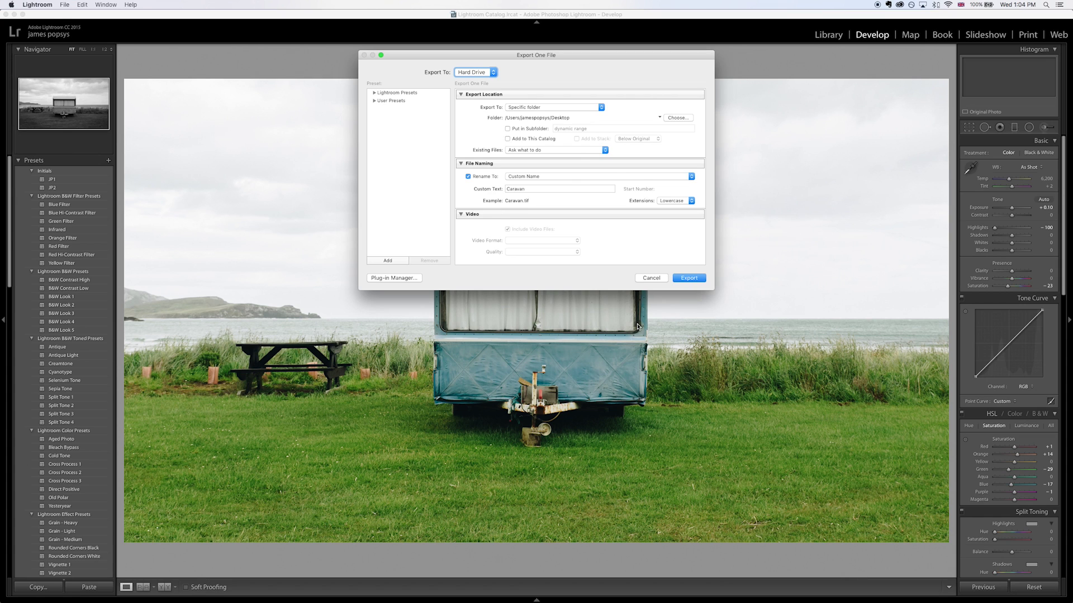
scroll(581, 179, "down", 4)
left_click(541, 182)
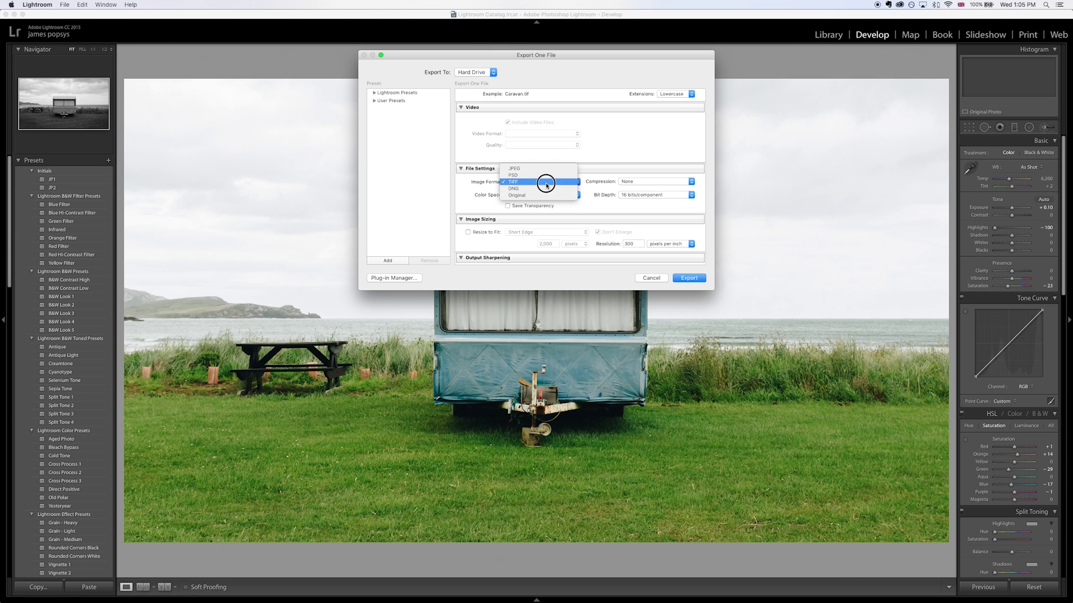
left_click(546, 184)
scroll(503, 184, "down", 3)
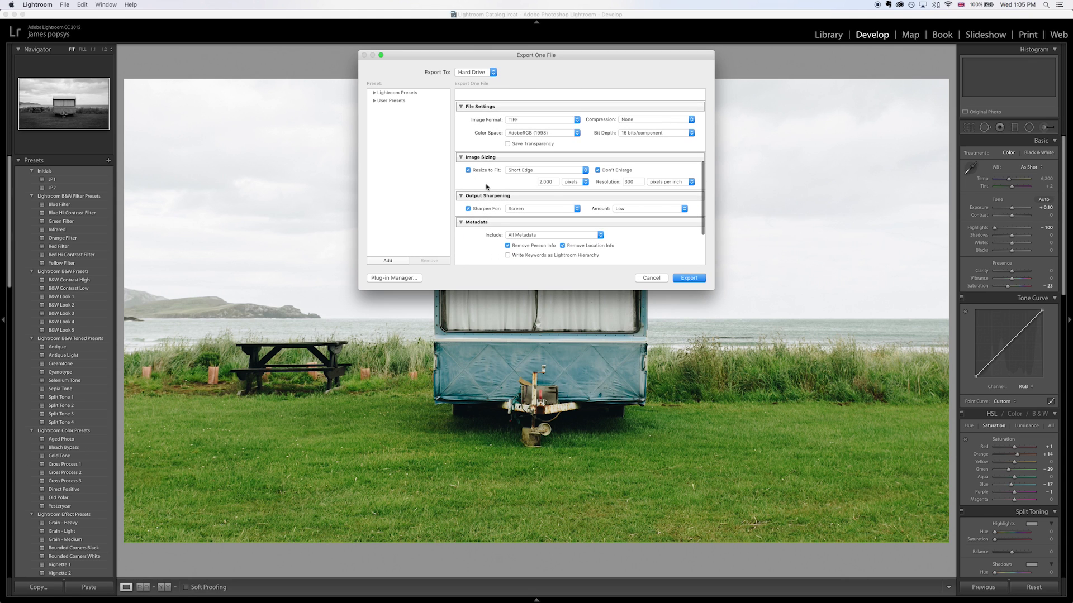
left_click(550, 182)
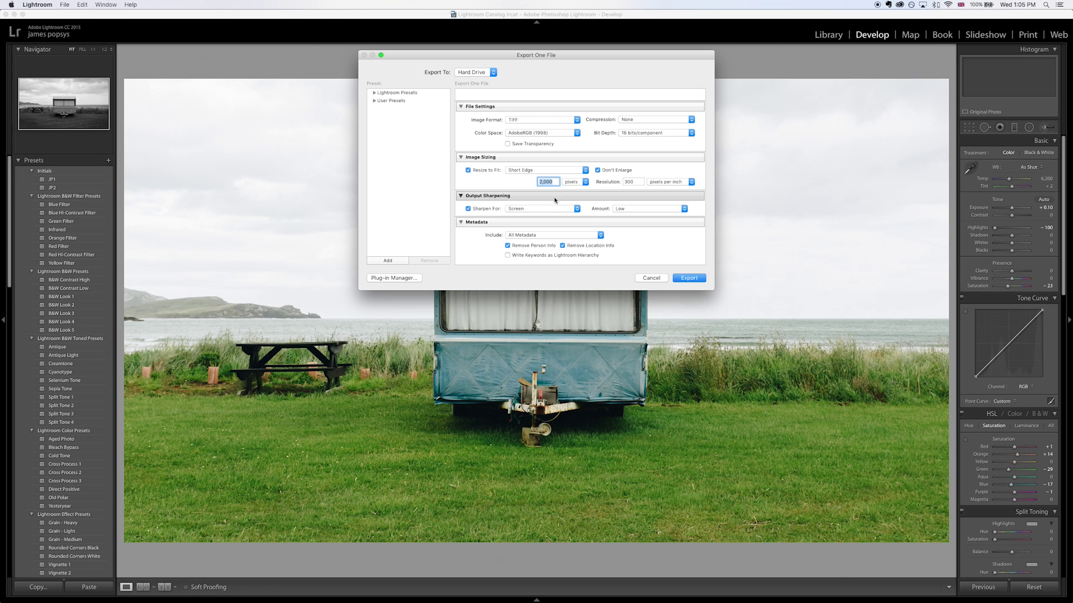
type("1500")
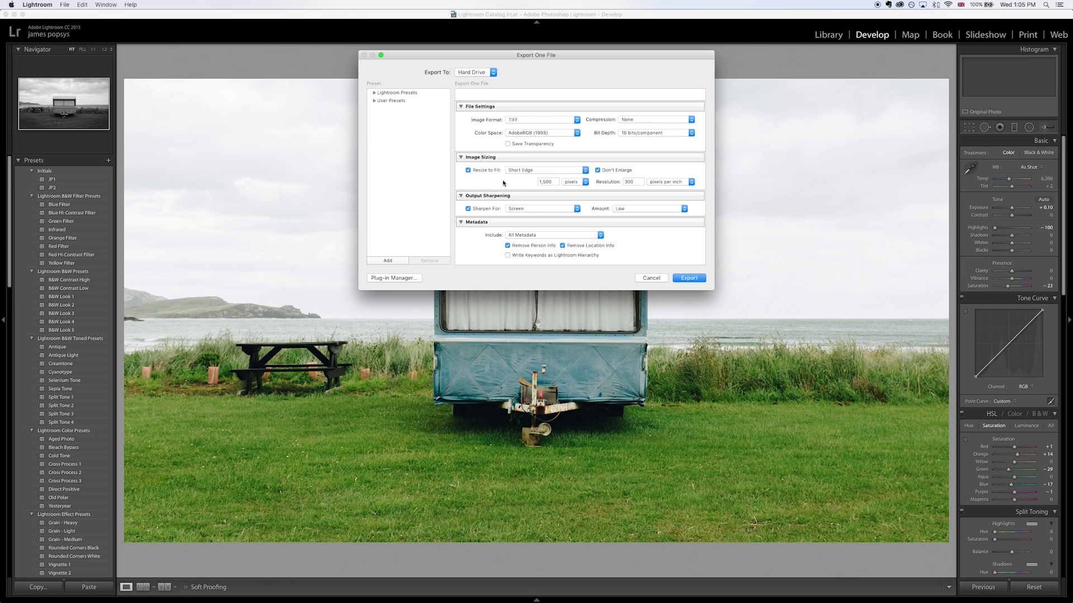
scroll(488, 170, "down", 2)
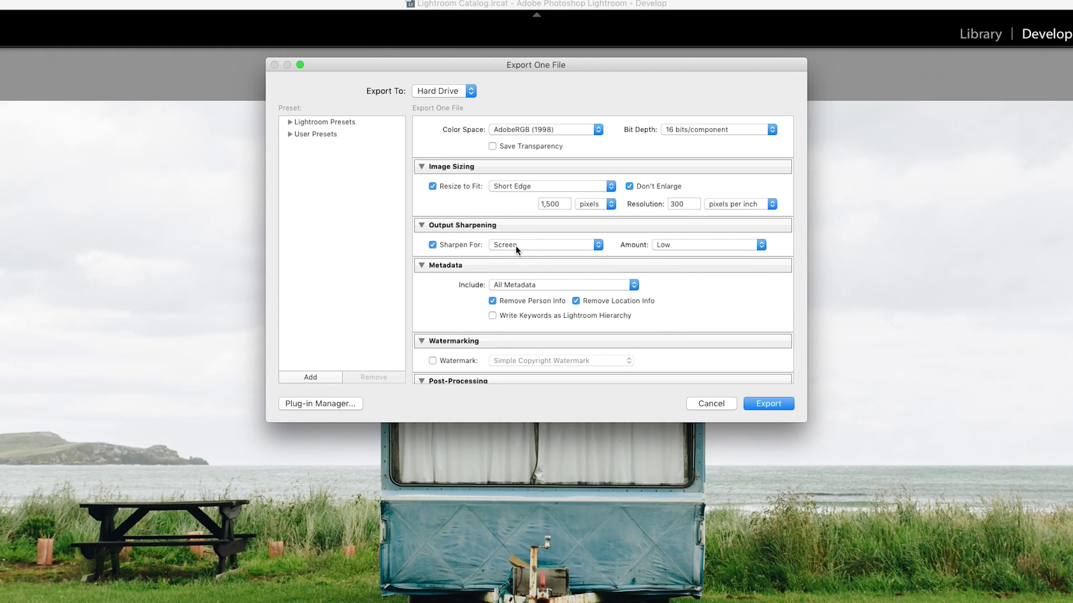
left_click(566, 246)
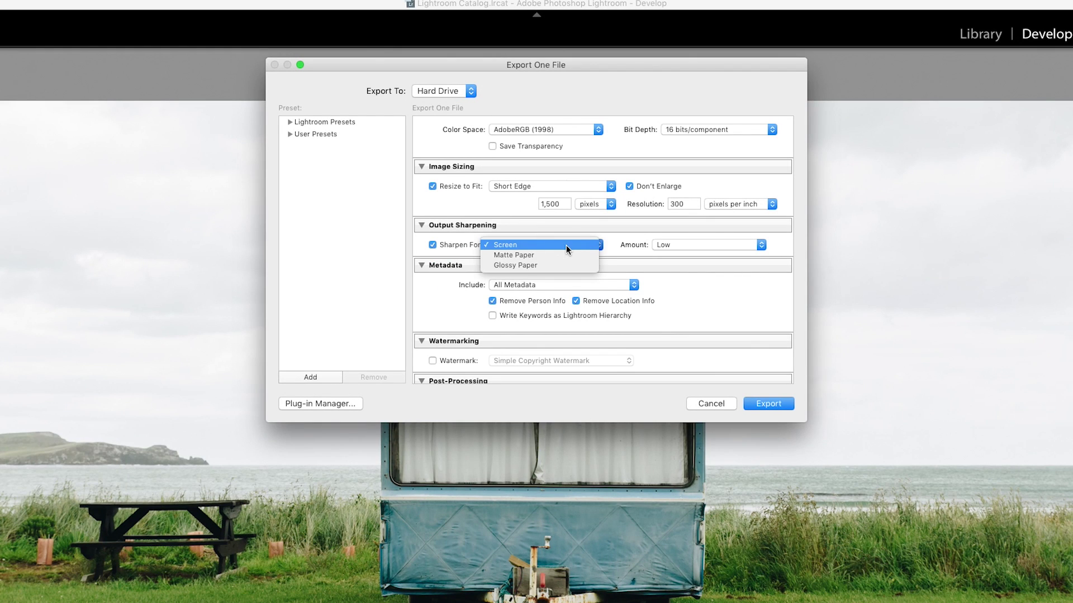
- Choose Matte Paper for Sharpen For and Standard as the output sharpening amount
left_click(533, 258)
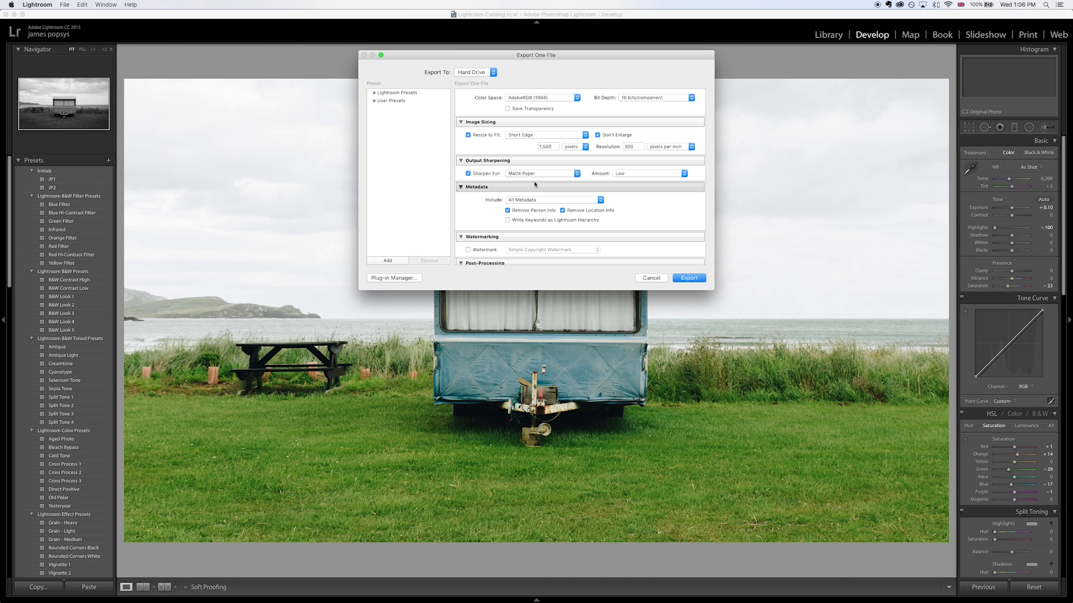
left_click(631, 174)
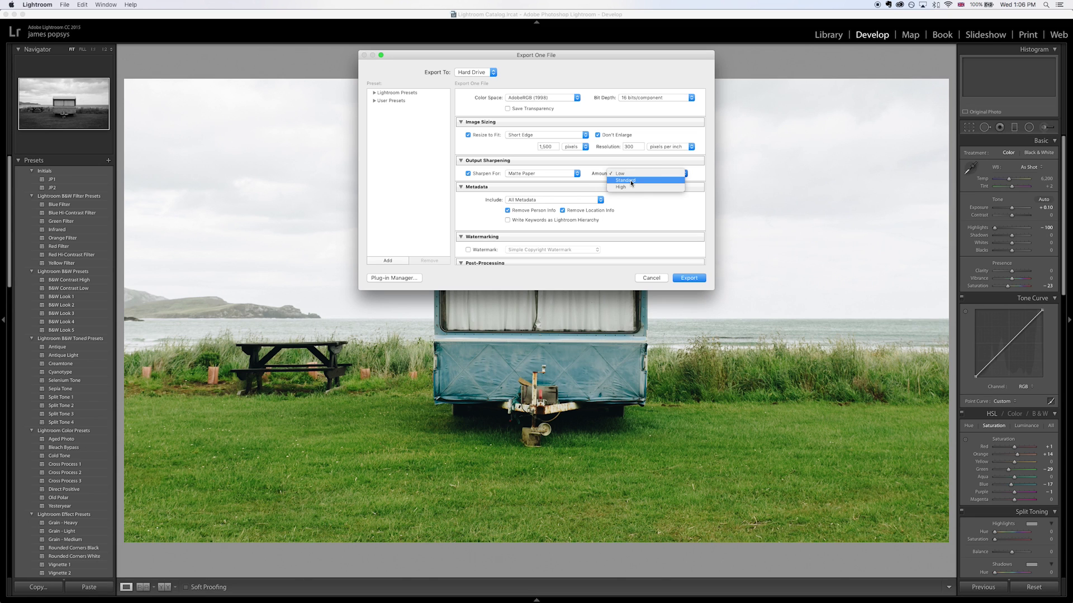
left_click(624, 181)
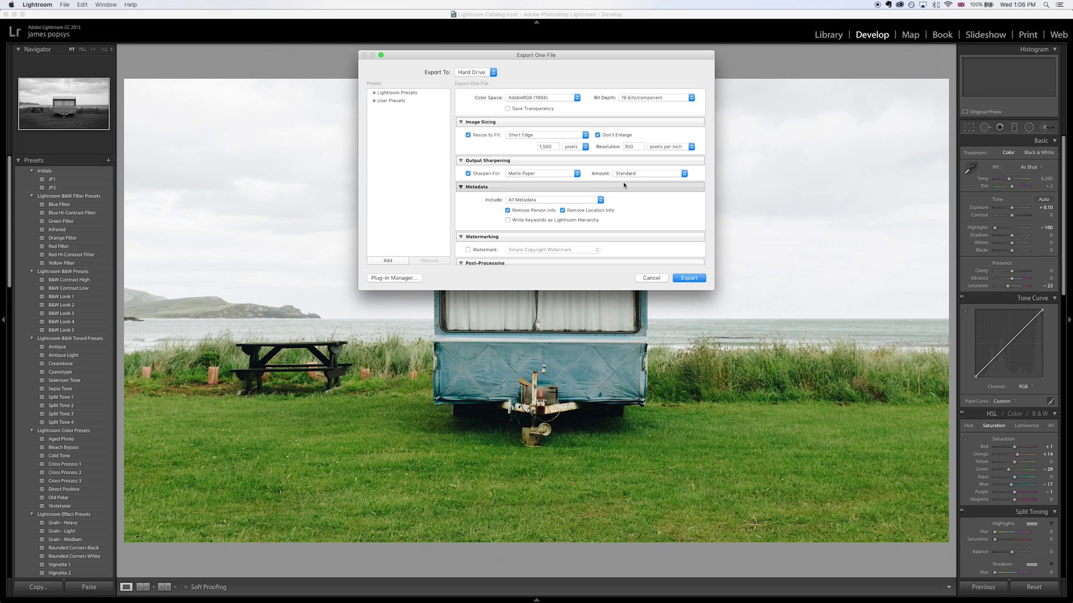
left_click(624, 174)
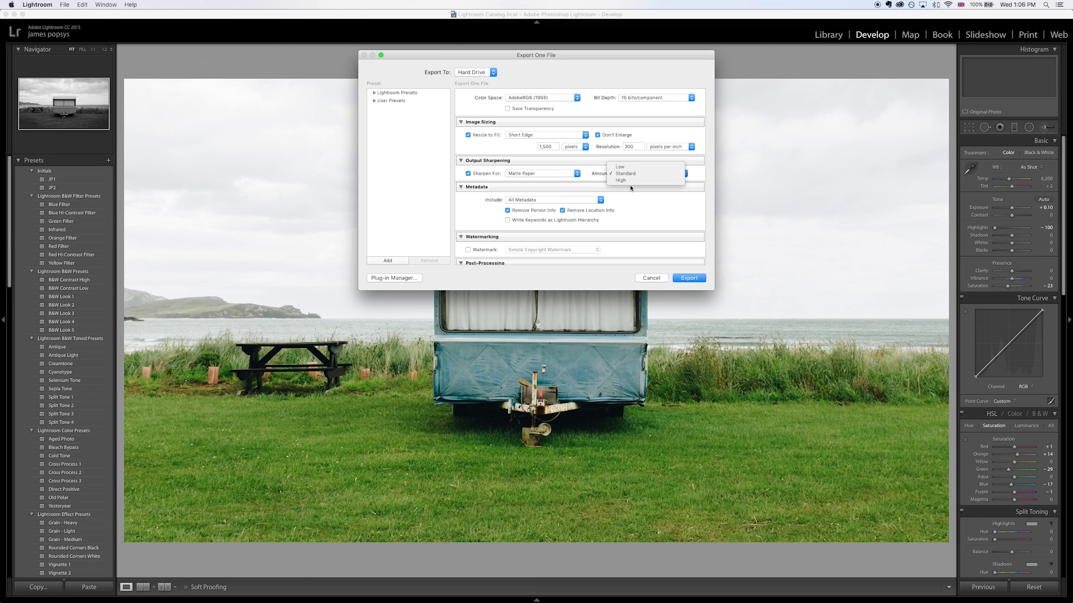
left_click(631, 174)
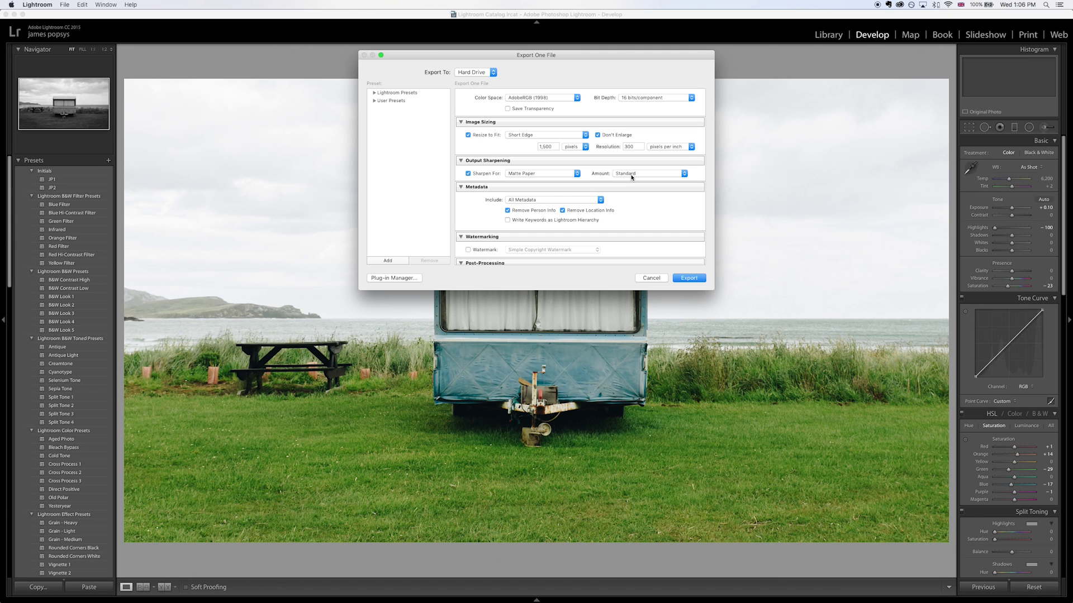